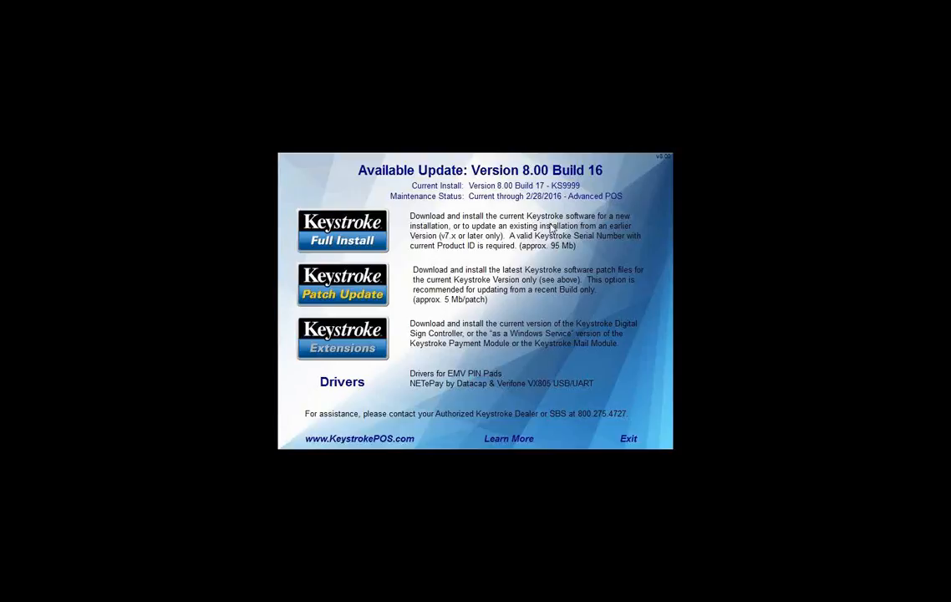
Open the Verifone download page from the EMV PIN pad drivers list and go down to its driver downloads
click(343, 384)
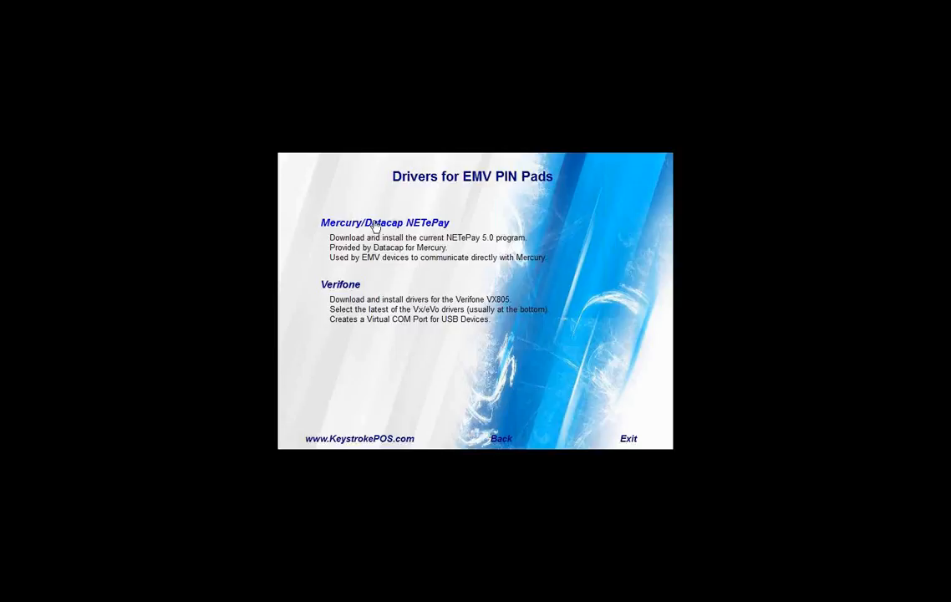
click(338, 287)
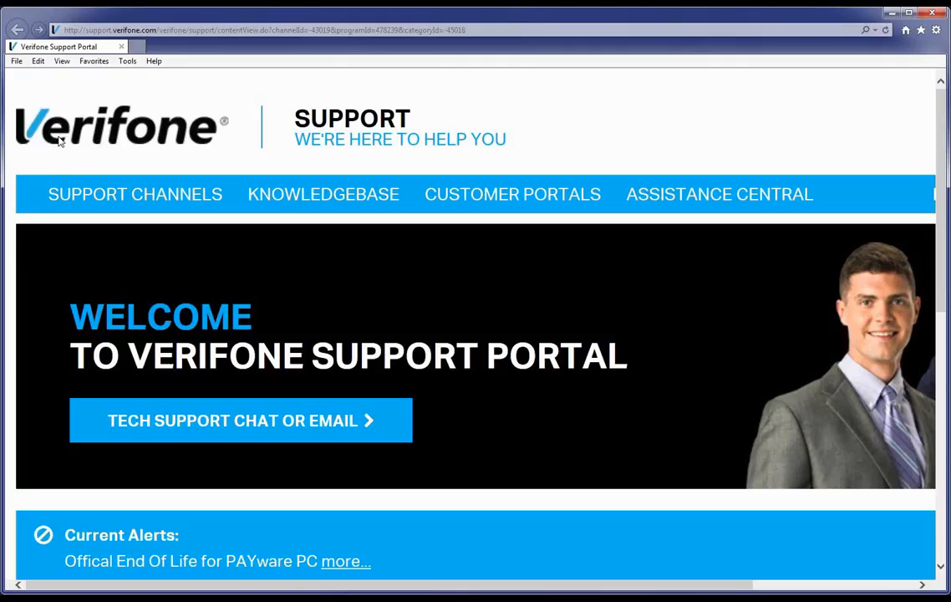
scroll(59, 142, down, 4)
scroll(59, 142, up, 4)
scroll(582, 129, down, 4)
scroll(582, 130, down, 1)
scroll(583, 129, down, 2)
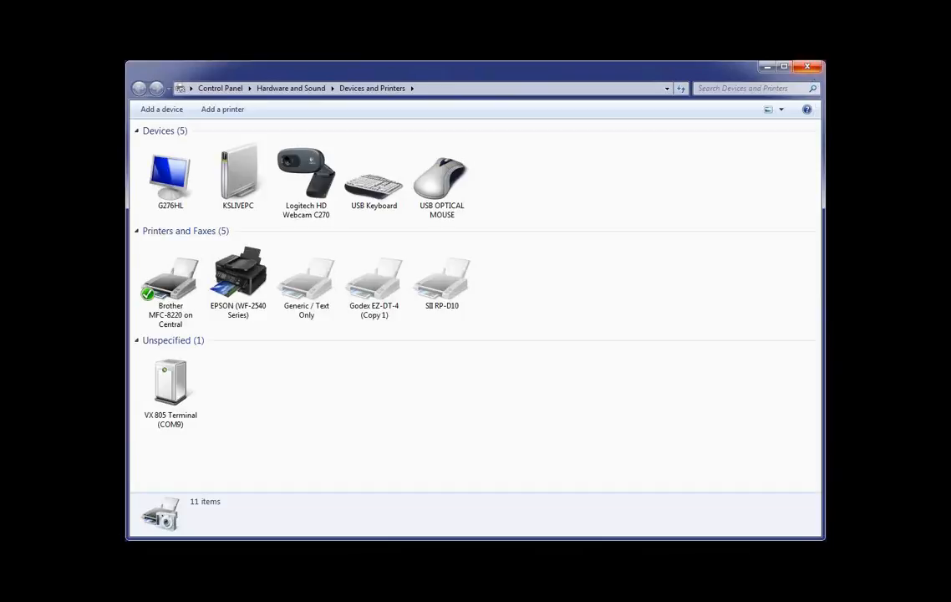
Close the Devices and Printers window and download NETePay 5.0 for Mercury "In-Store" from the Datacap page
click(808, 66)
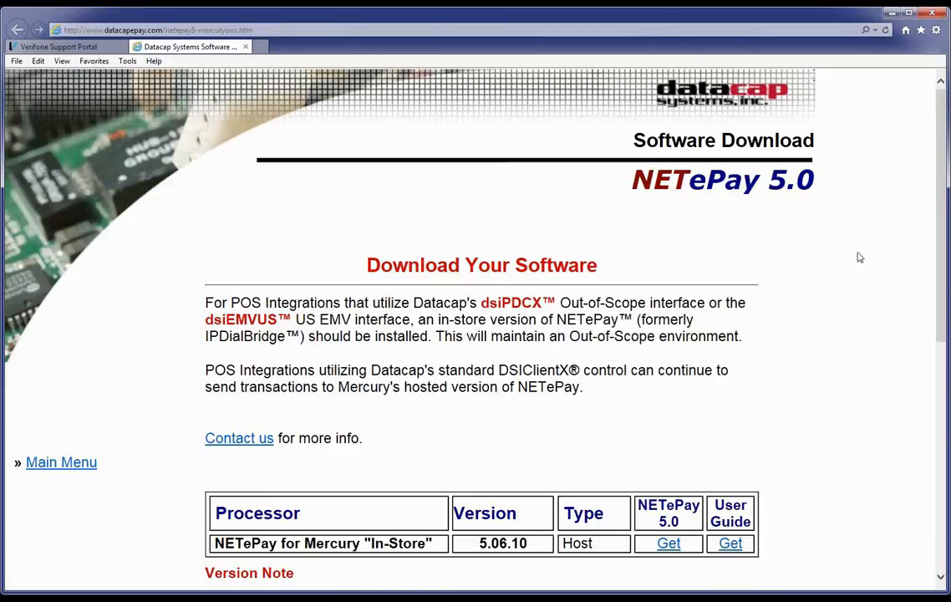
scroll(857, 256, down, 1)
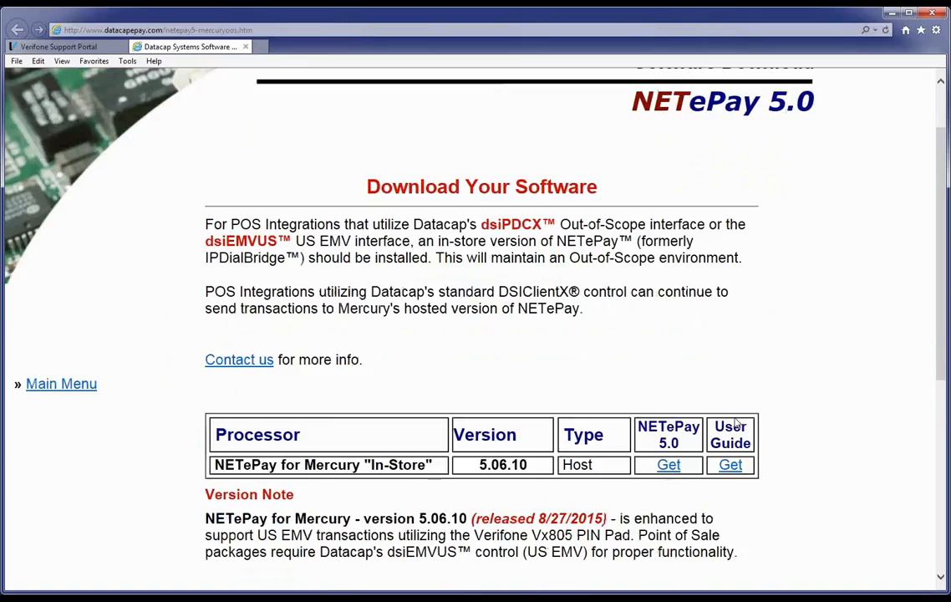
click(668, 466)
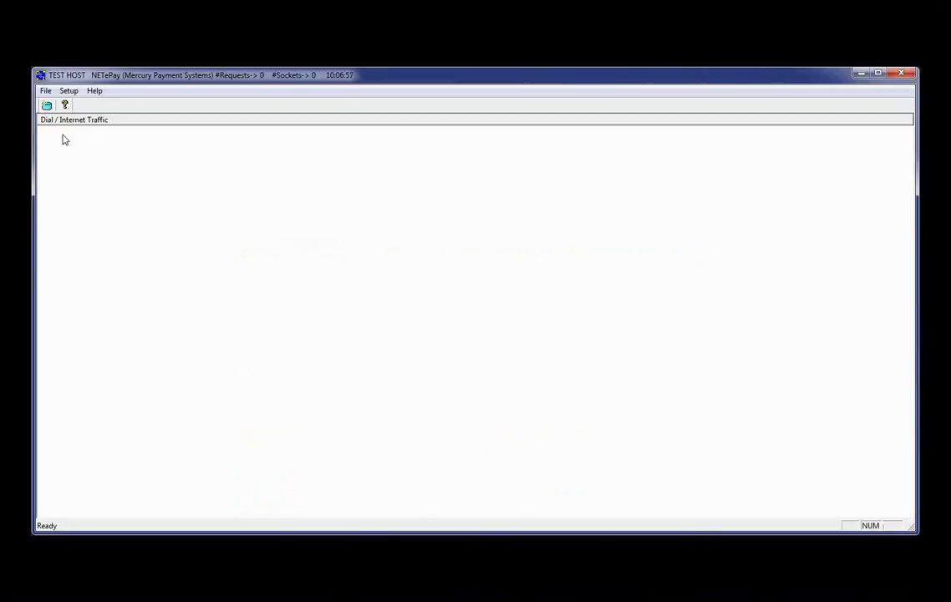
Try to load new merchant parameters in NETePay, retry once, and close the merchant setup
click(71, 93)
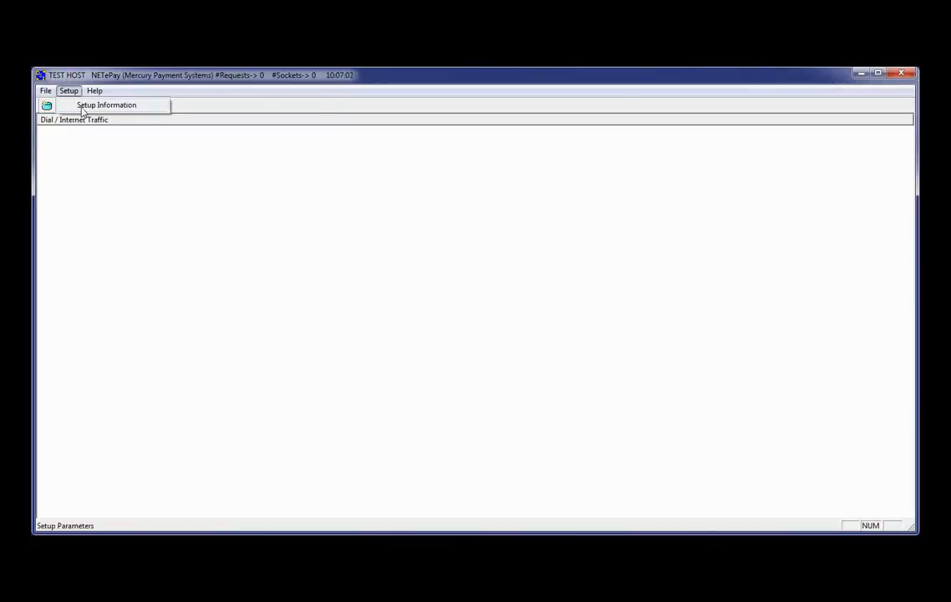
click(82, 109)
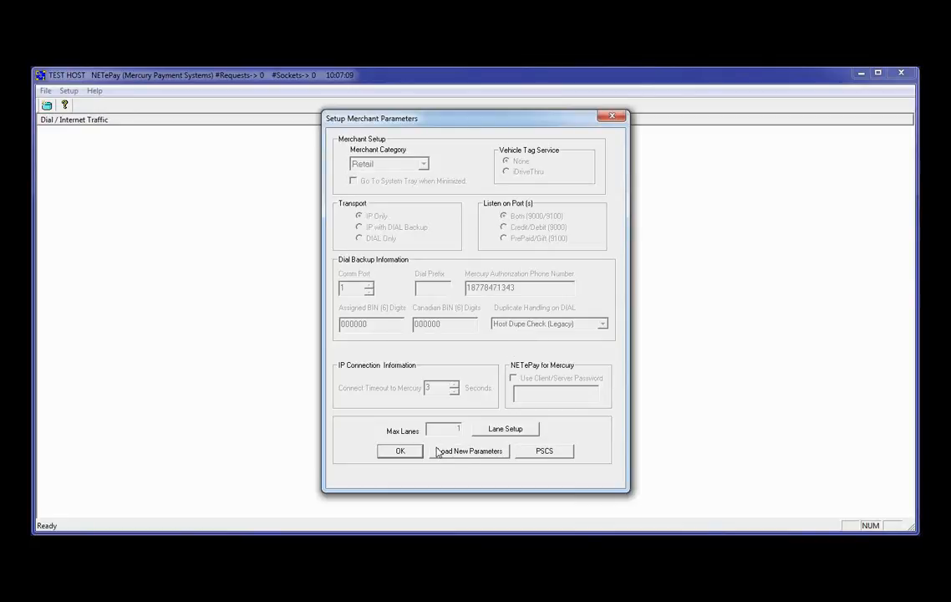
click(465, 451)
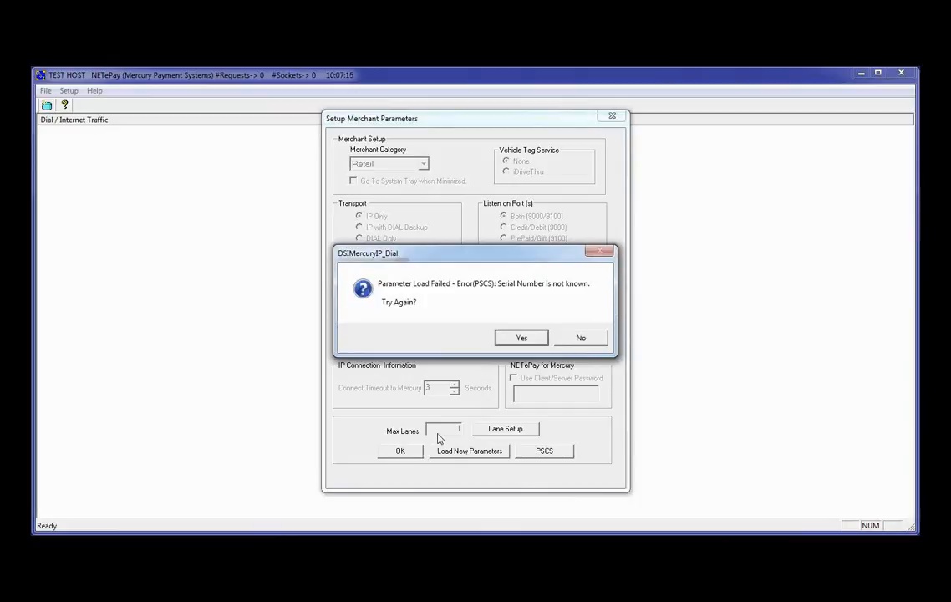
click(528, 337)
click(577, 336)
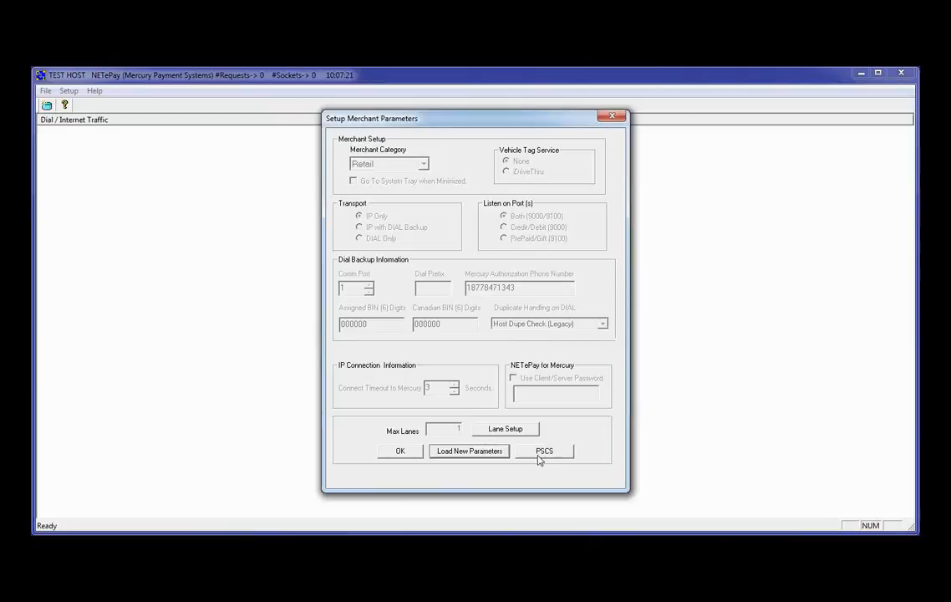
click(399, 451)
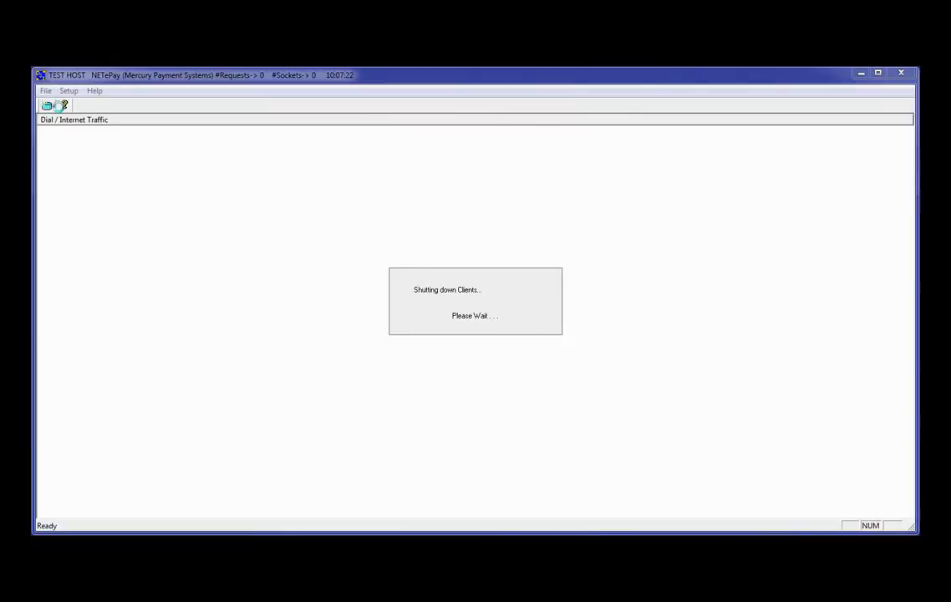
click(567, 333)
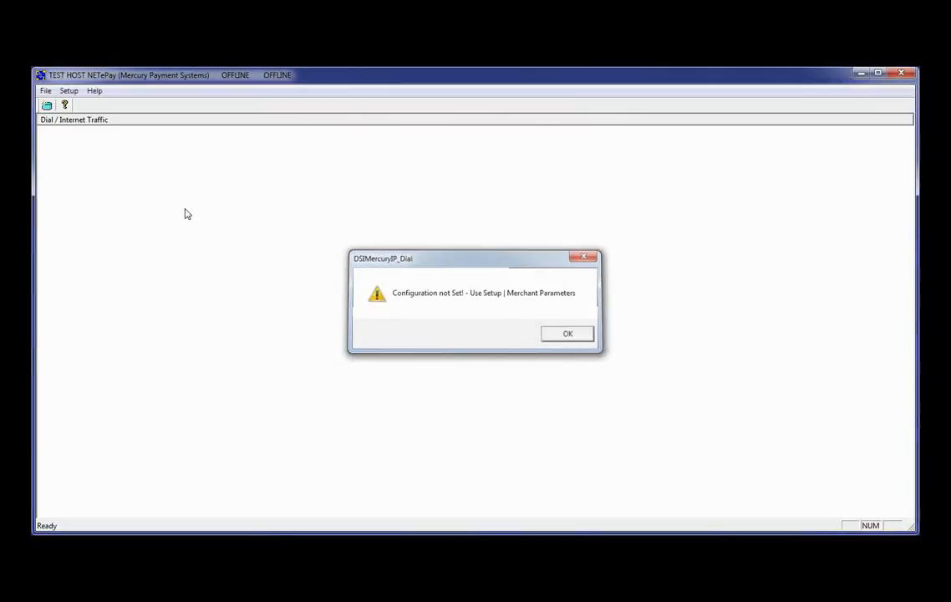
Exit NETePay and obtain a serial number for it from Datacap when it restarts
click(45, 91)
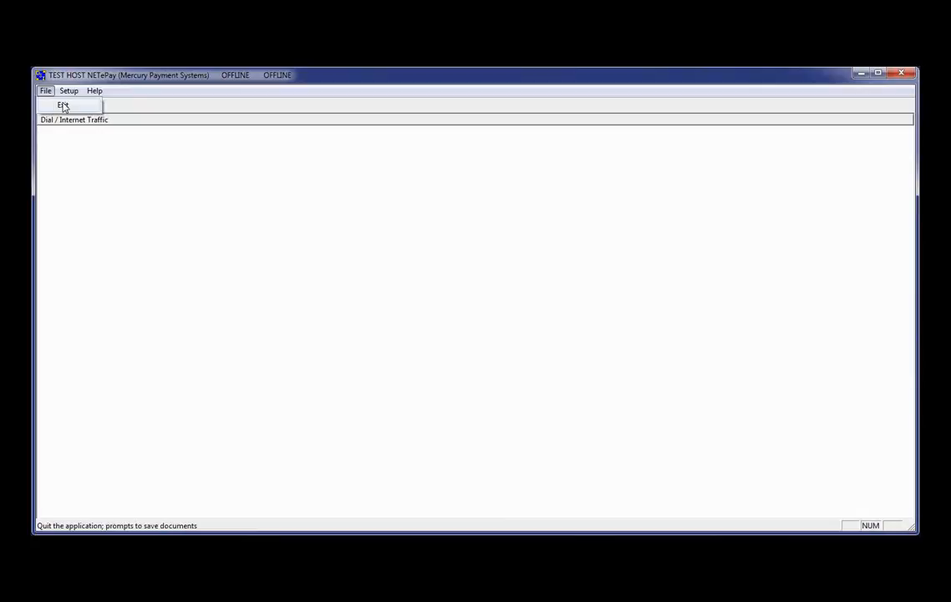
click(63, 107)
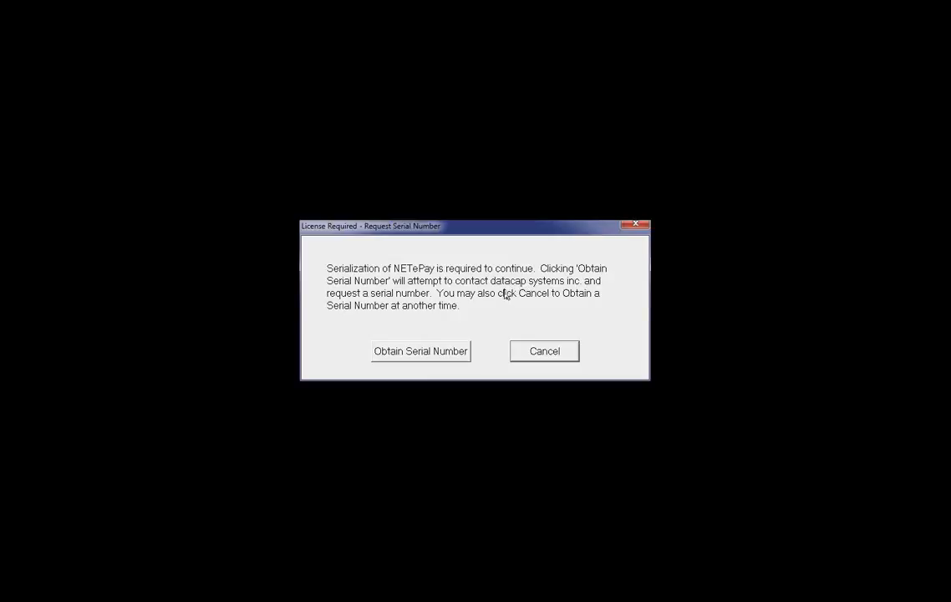
click(402, 355)
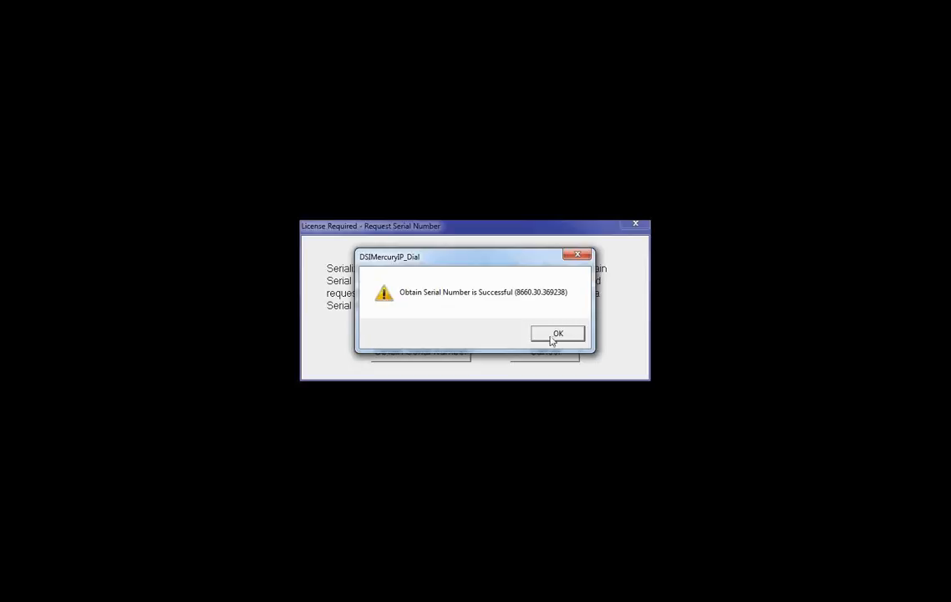
click(553, 336)
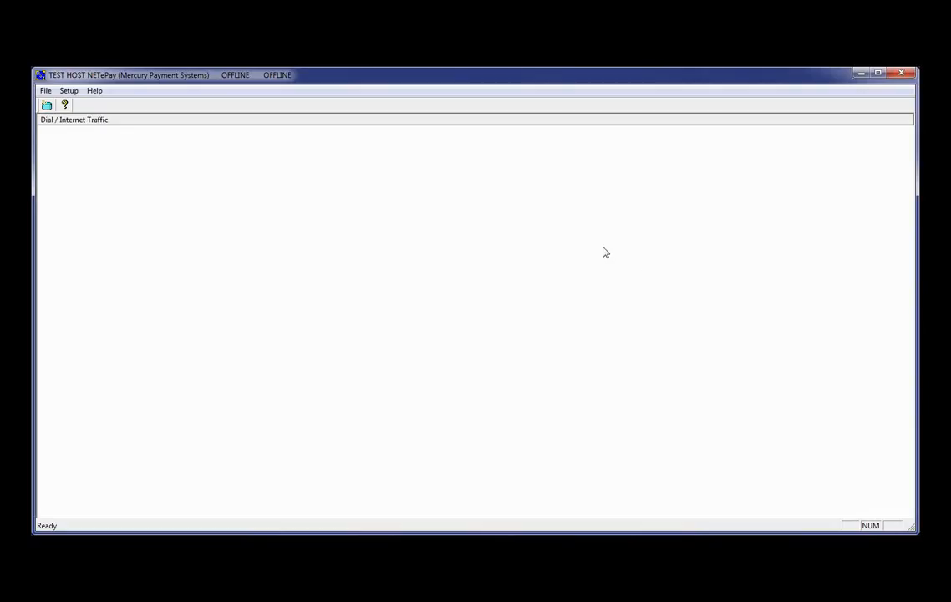
Load new parameters from the merchant setup, attempt activation, and submit the merchant's existing deployment ID
click(69, 92)
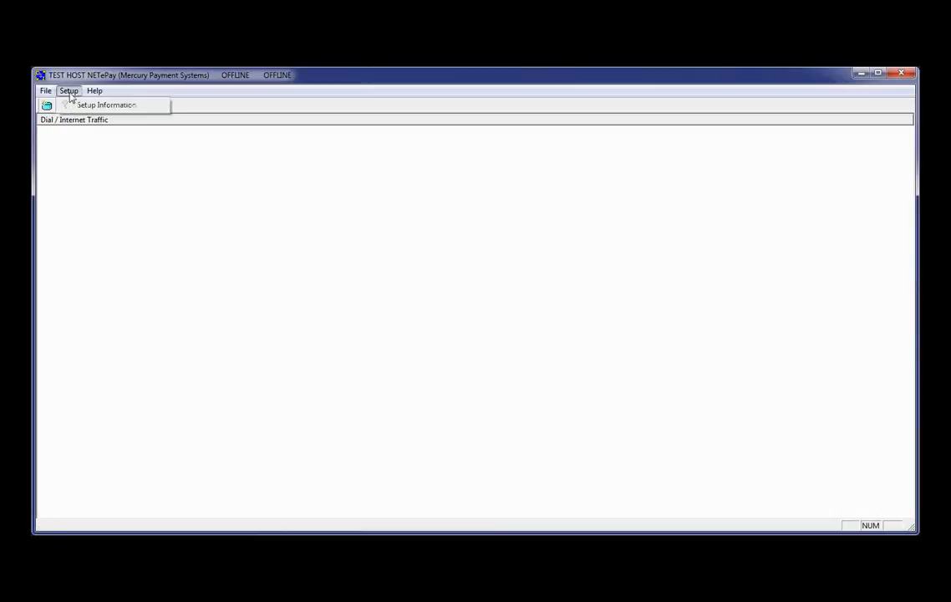
click(67, 104)
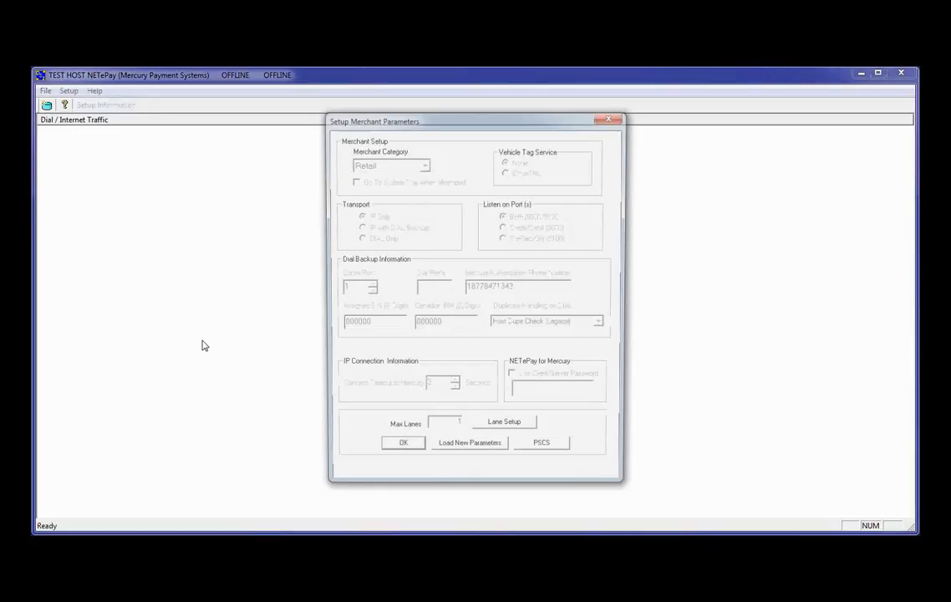
click(472, 452)
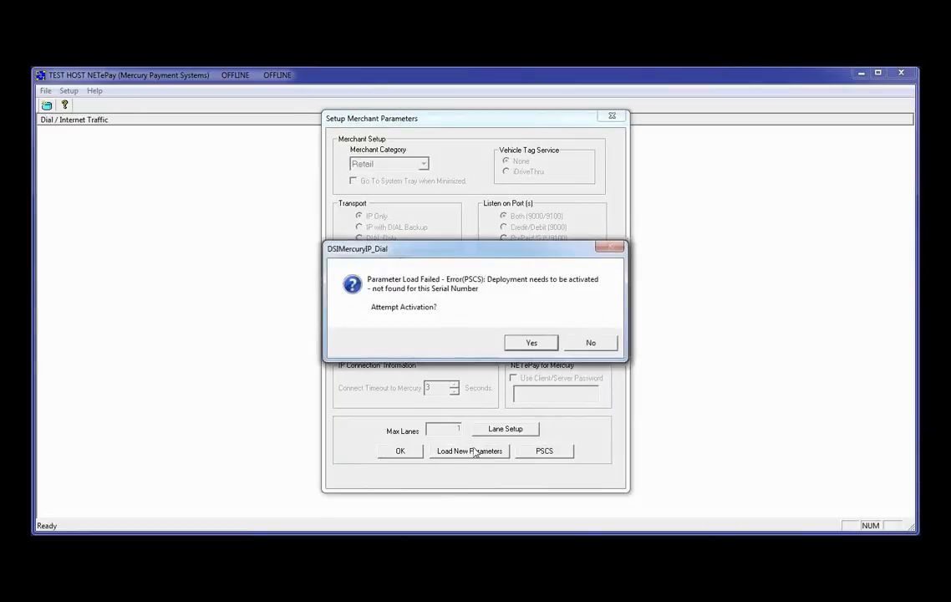
click(531, 344)
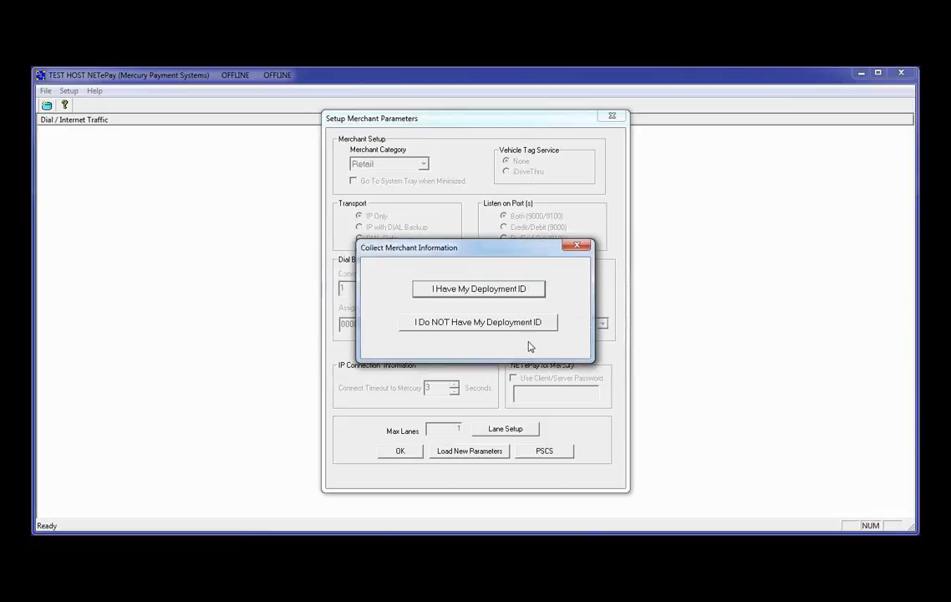
click(452, 292)
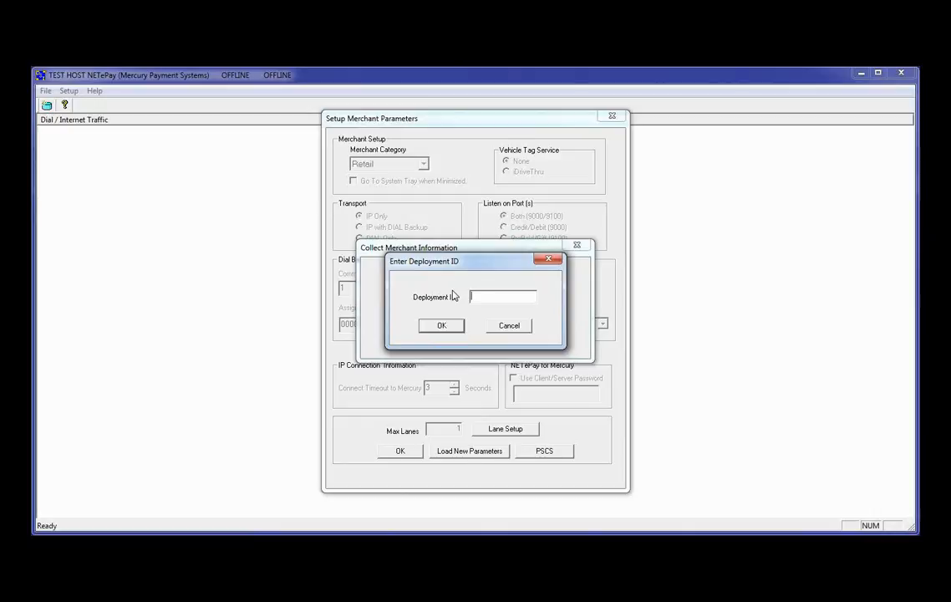
text(keystdil)
click(440, 326)
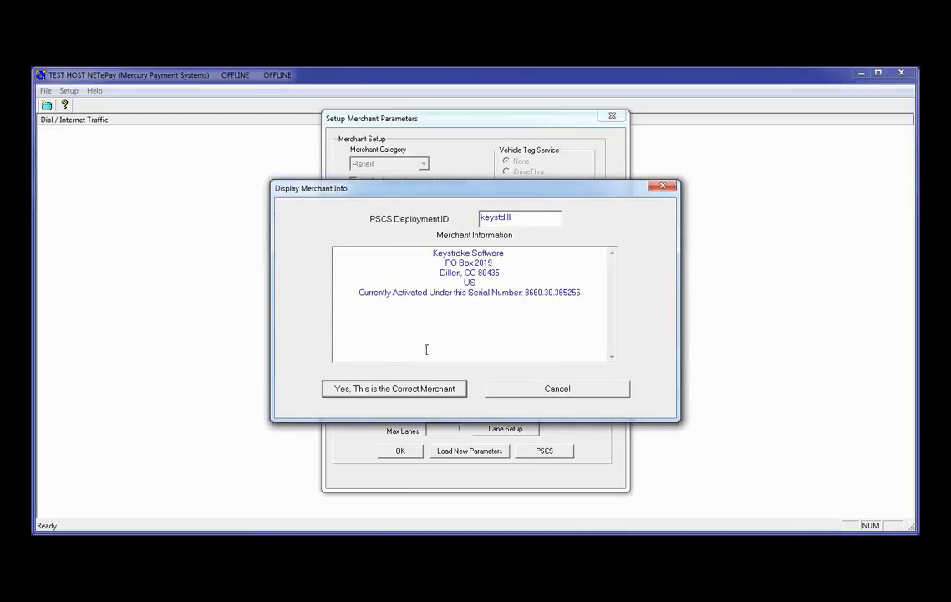
Confirm the correct merchant, approve deactivating the previously activated software, and accept the newly loaded merchant parameters
click(416, 392)
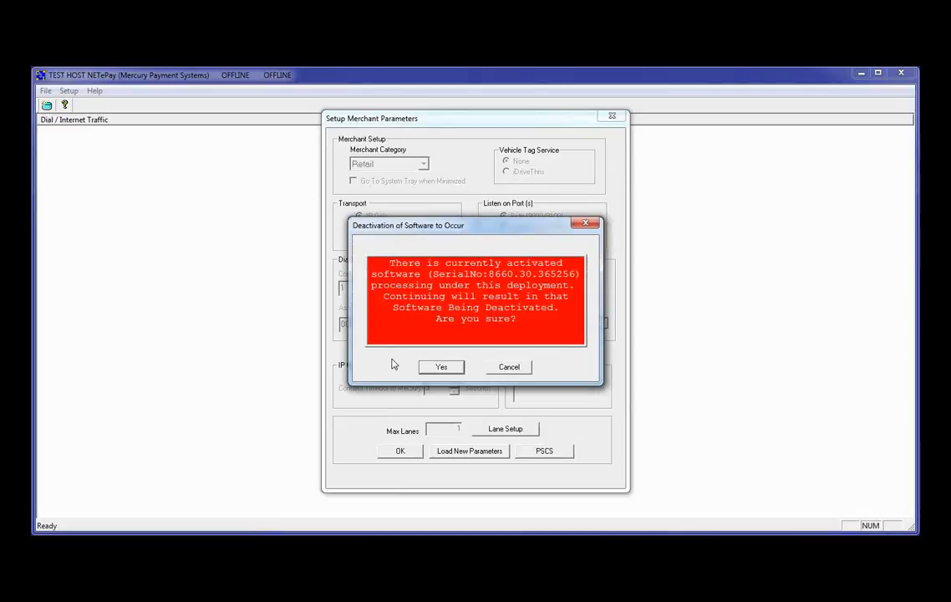
click(442, 372)
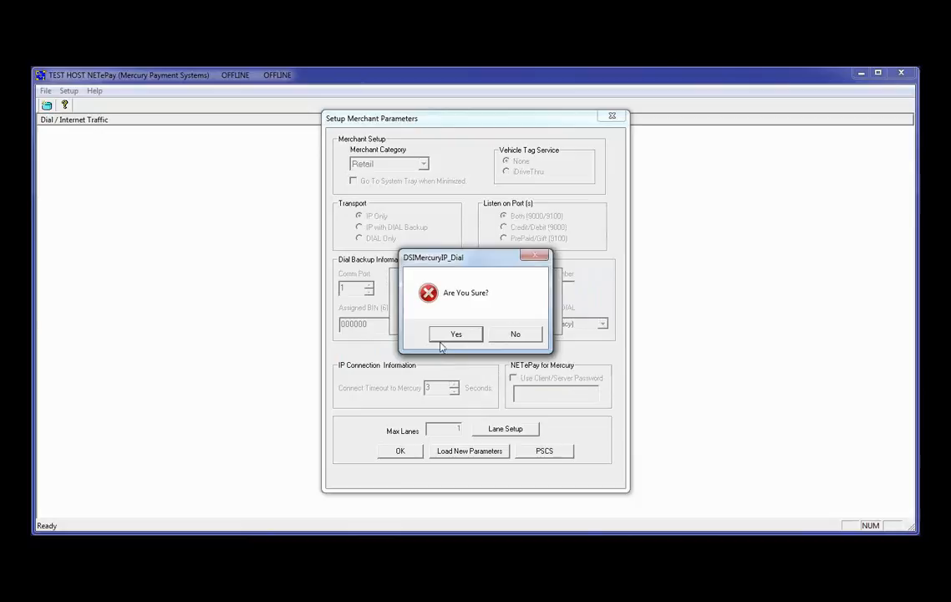
click(448, 337)
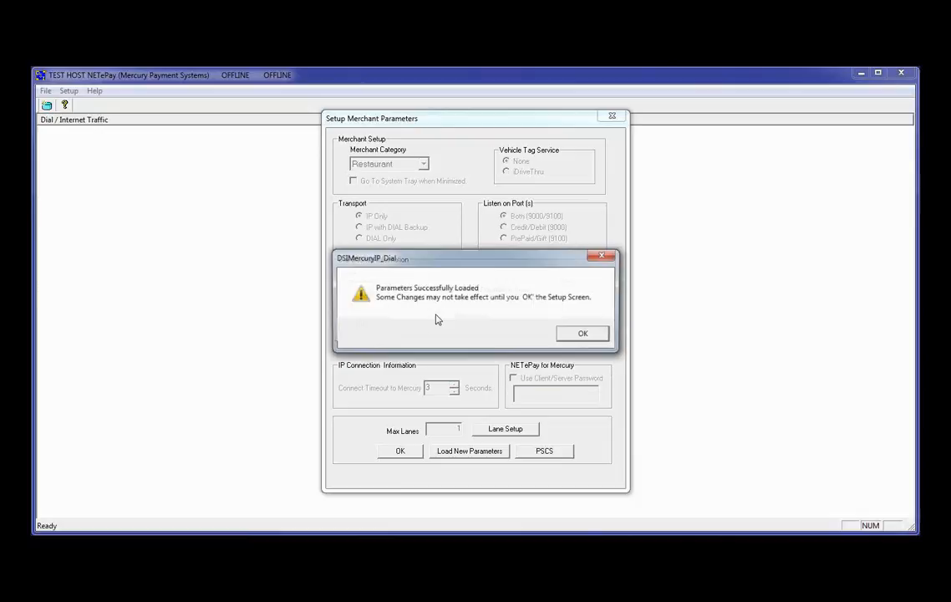
click(574, 335)
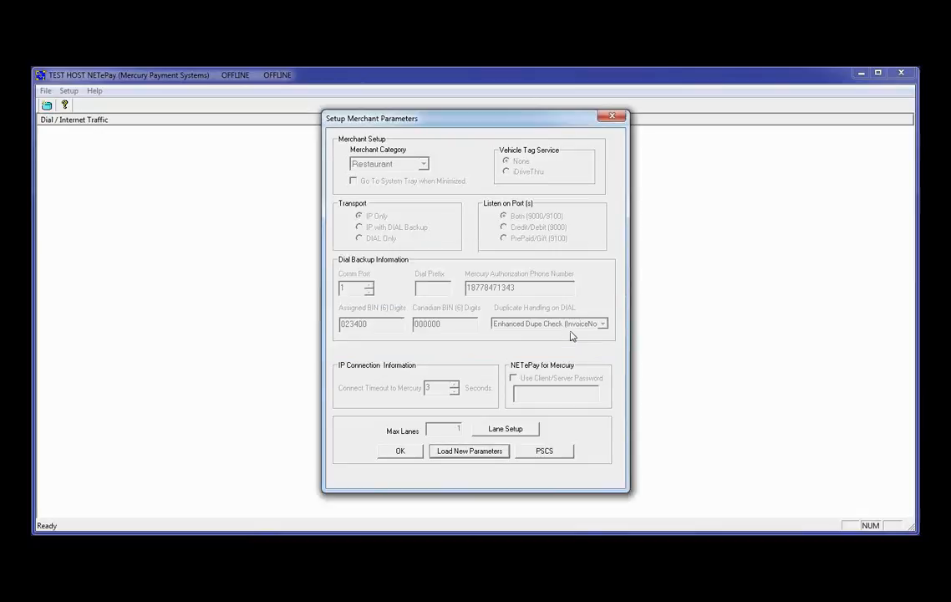
click(402, 450)
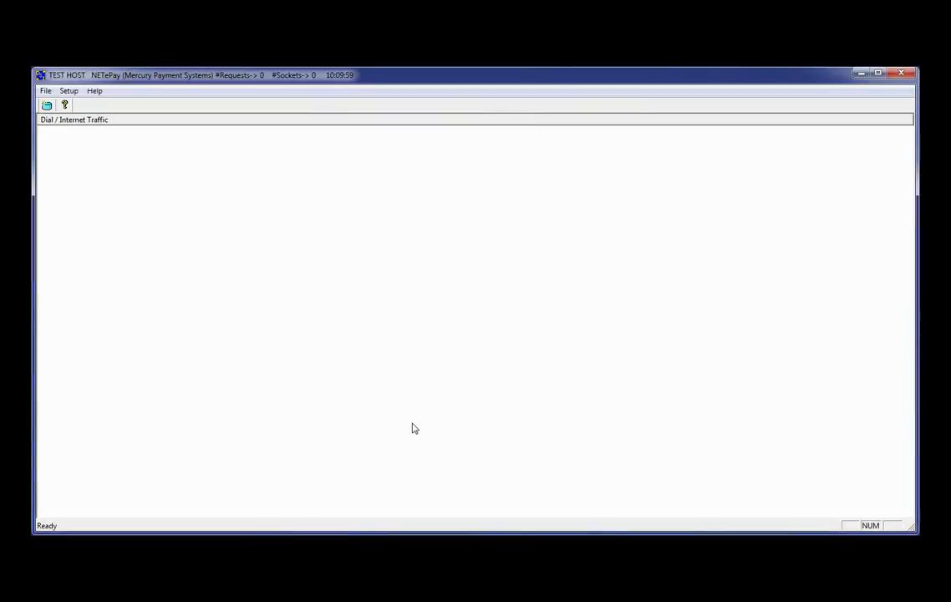
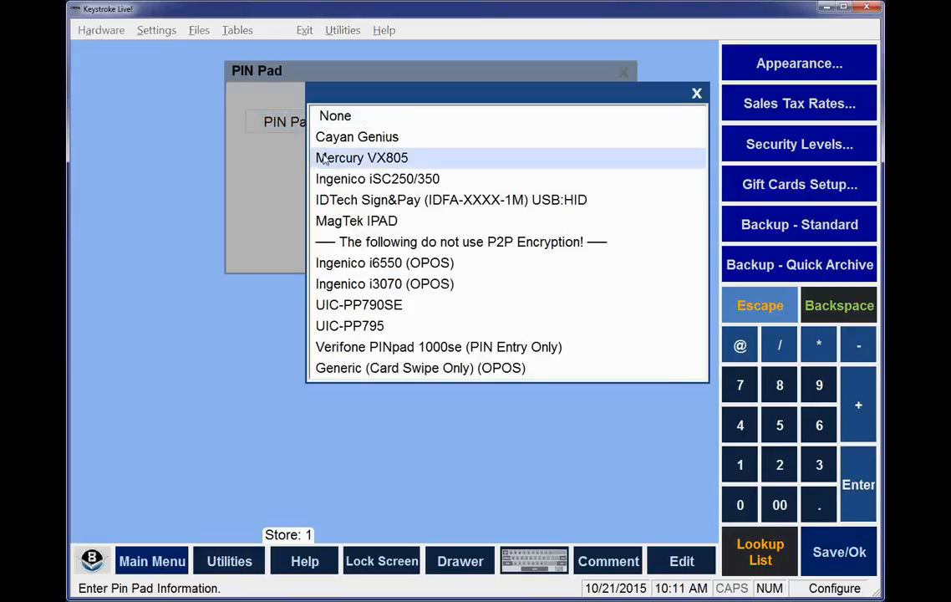
Configure the PIN pad as a Mercury VX805 on port COM9 and save the PIN pad settings
click(324, 159)
click(330, 164)
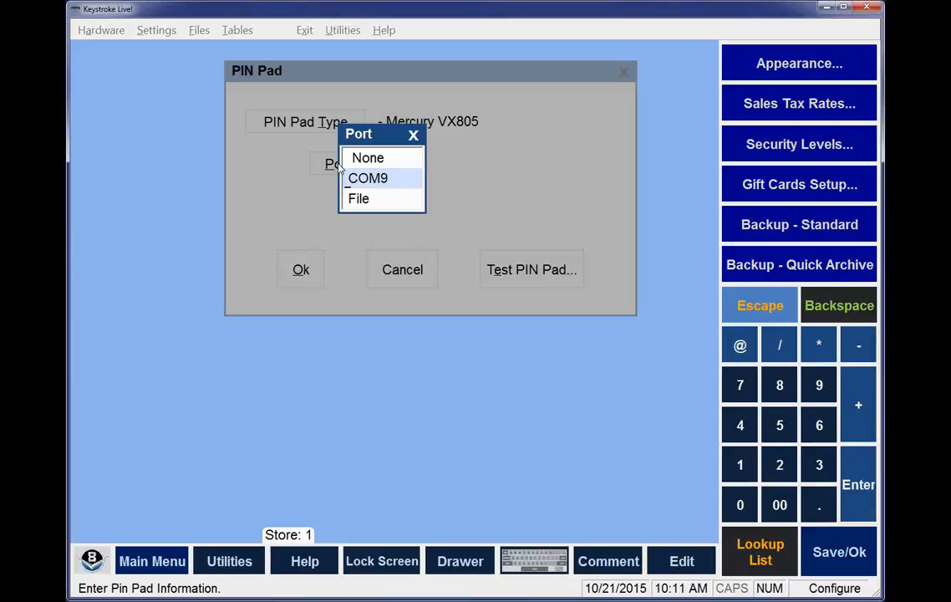
key(Return)
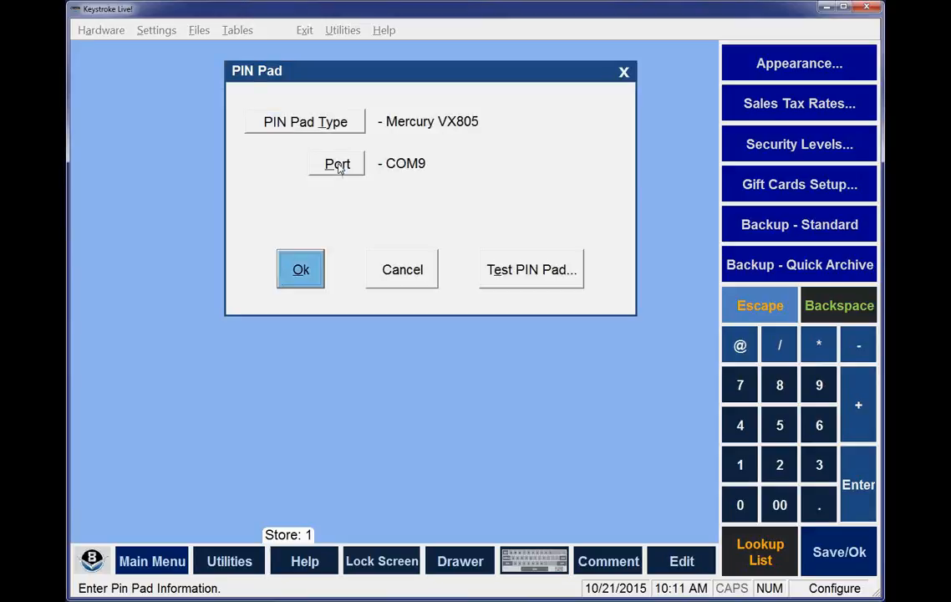
key(Return)
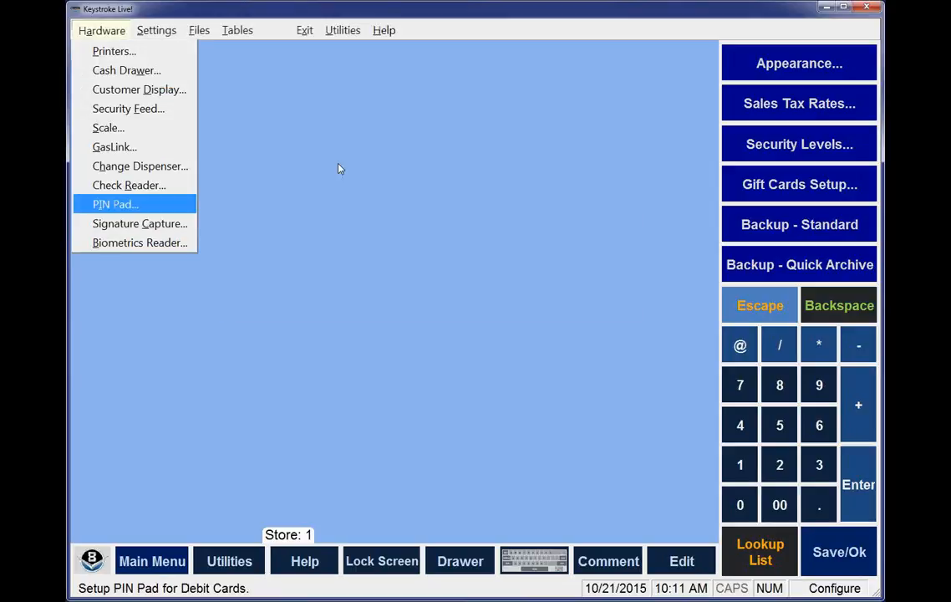
key(Return)
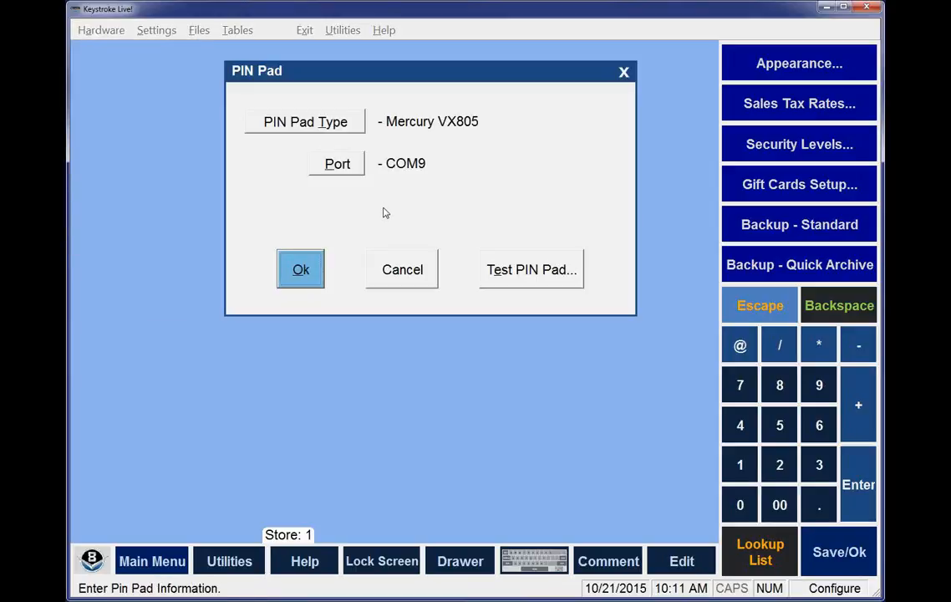
key(Escape)
Open the EMV PIN Pad entry in the sales payment types for editing
click(245, 35)
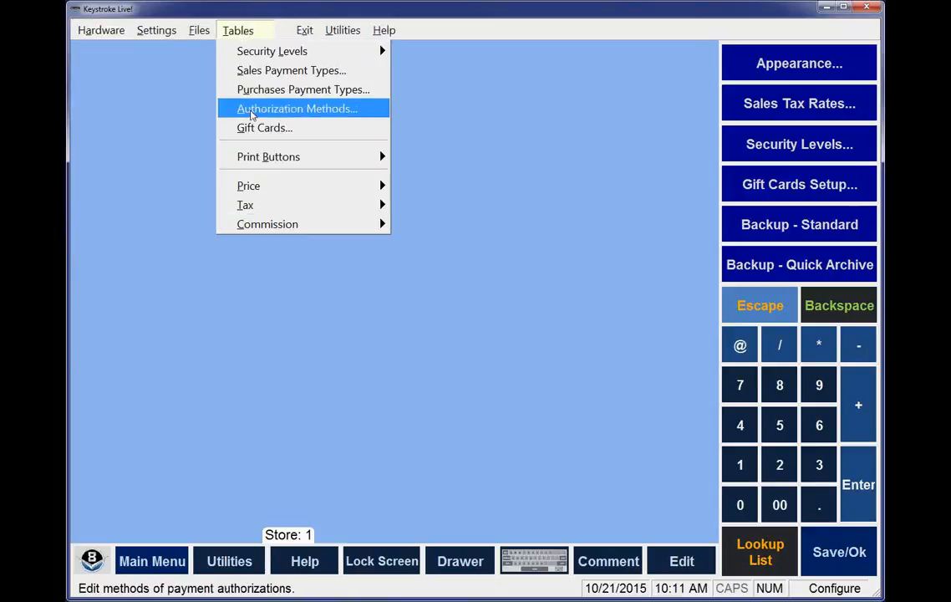
click(256, 72)
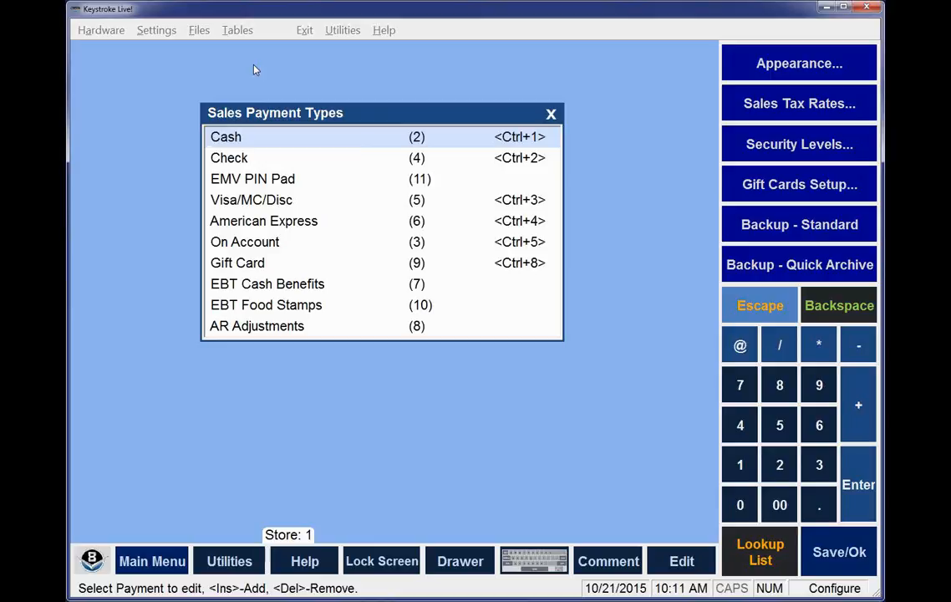
key(Down)
key(Down)
key(Down)
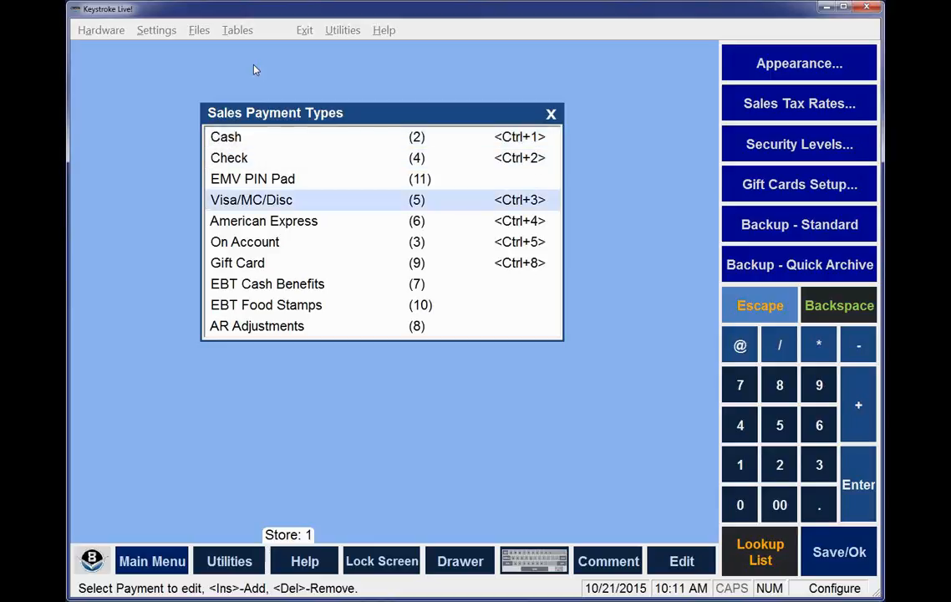
key(Up)
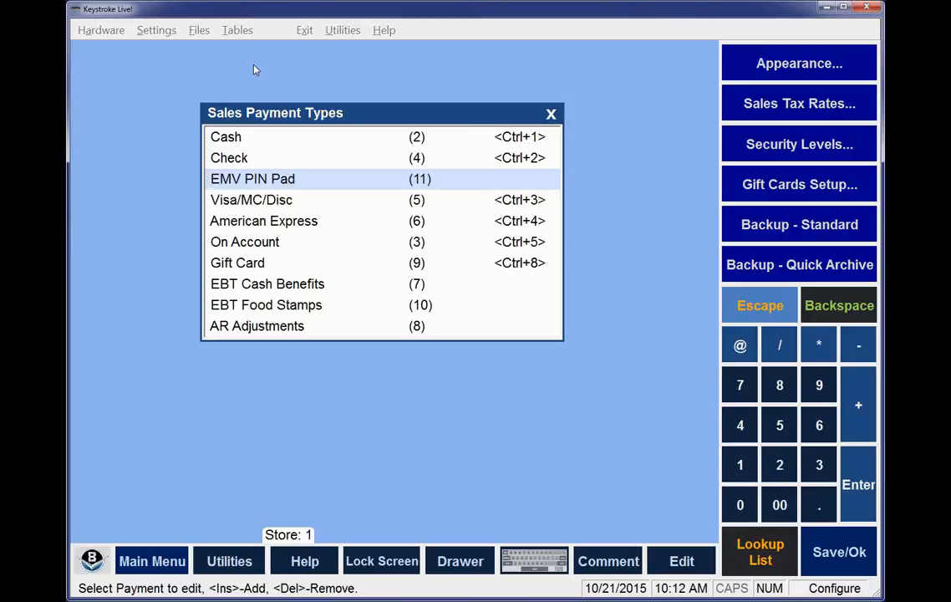
key(Return)
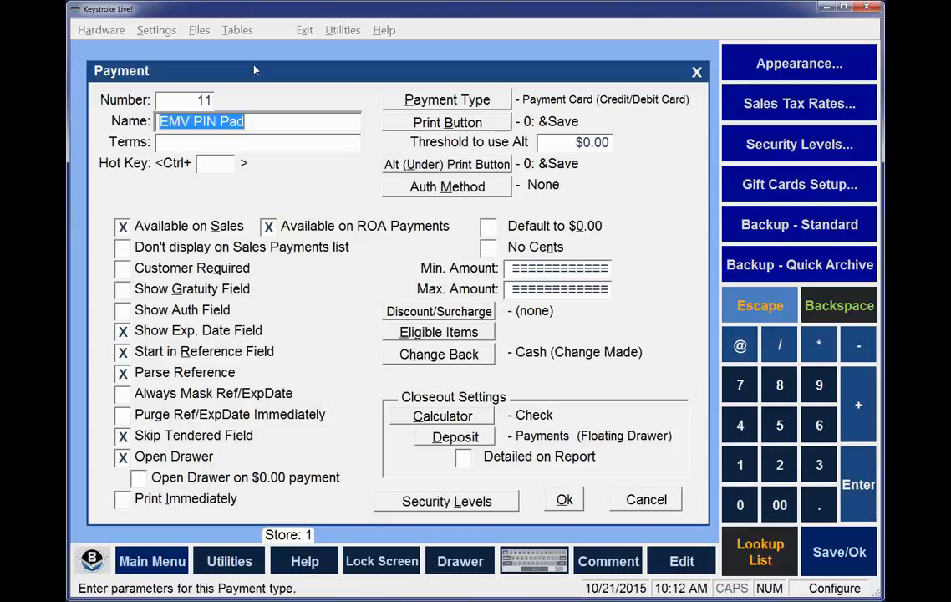
Choose MercDir as the authorization method for the EMV PIN Pad payment and open the method's parameters
click(462, 188)
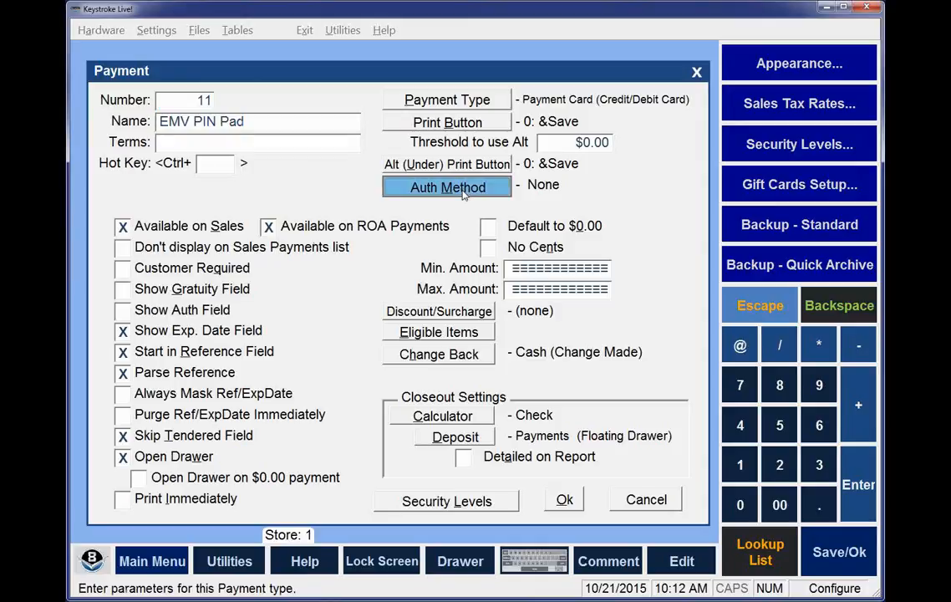
key(Down)
key(Down)
key(Down)
key(Down)
key(Down)
key(Down)
key(Down)
key(Down)
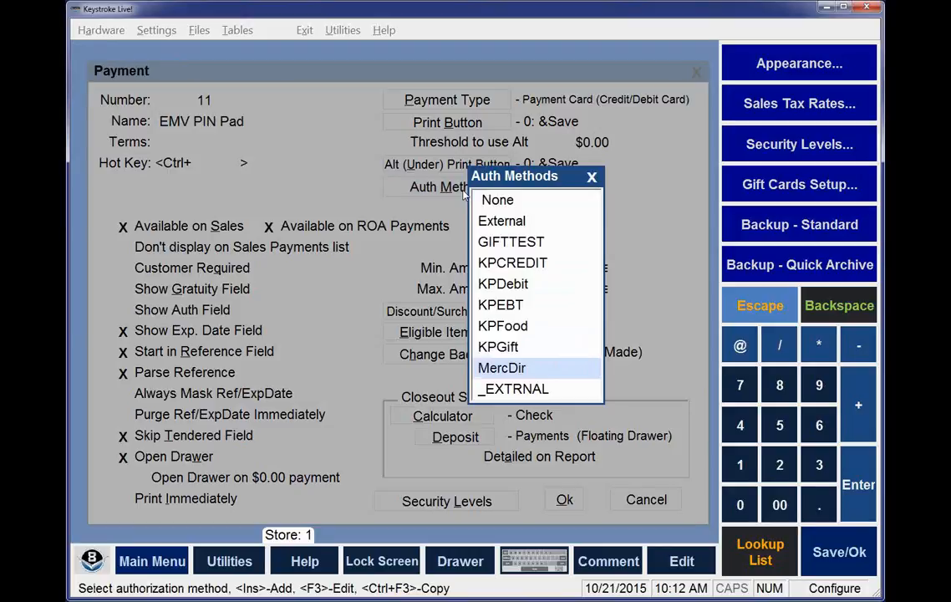
key(Return)
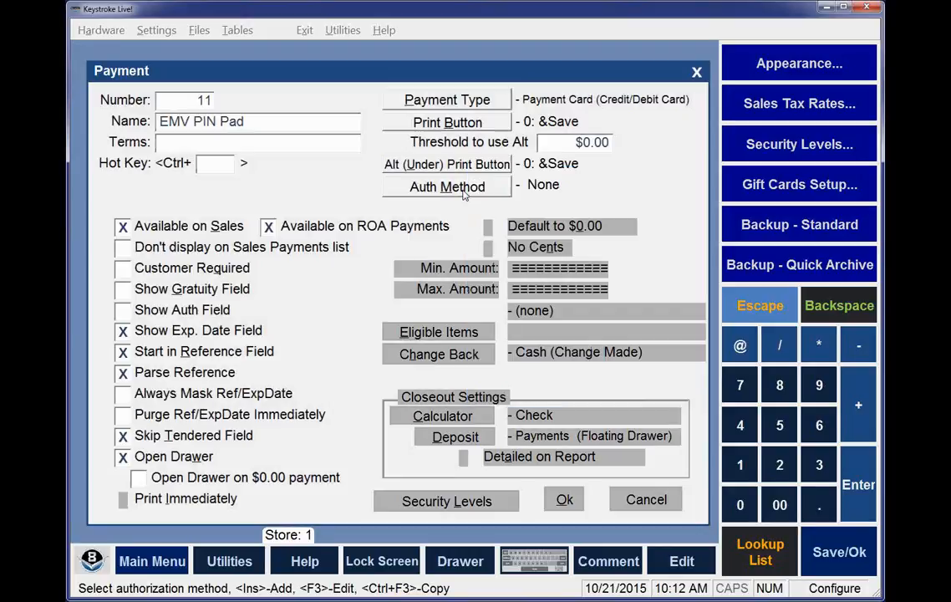
key(shift+Tab)
key(shift+Tab)
key(shift+Tab)
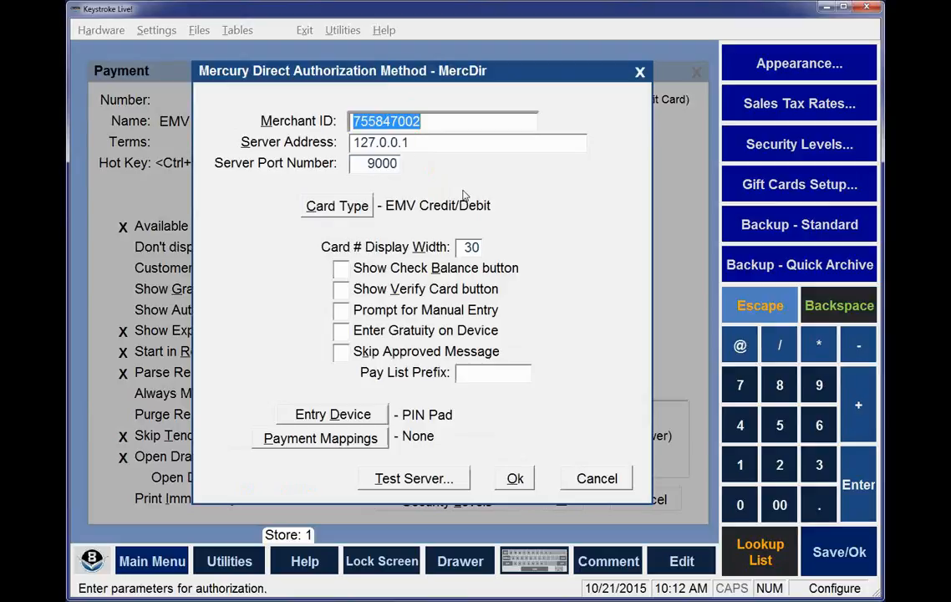
key(Tab)
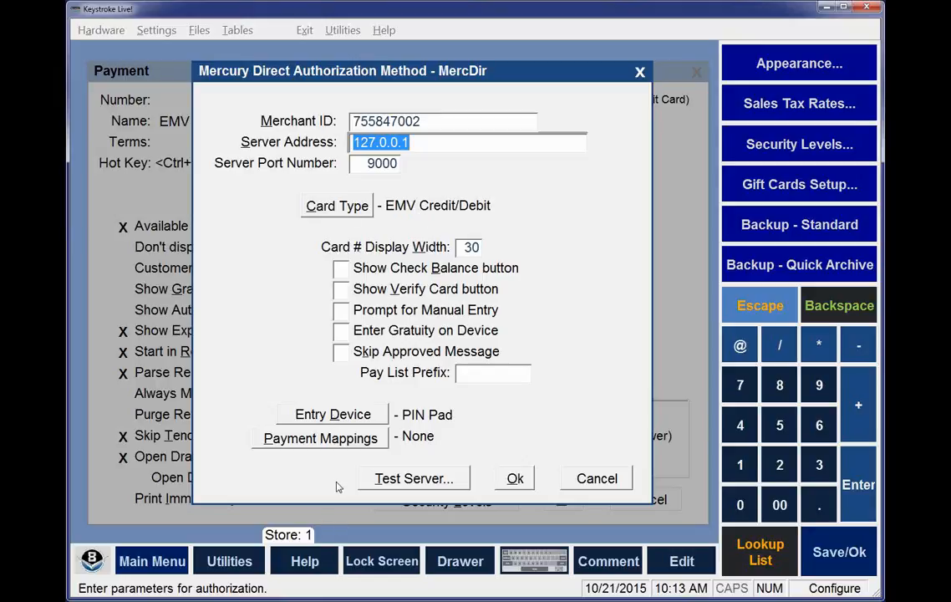
Map the VISA and M/C cards to the Visa/MC/Disc payment type in the MercDir payment mappings
click(346, 440)
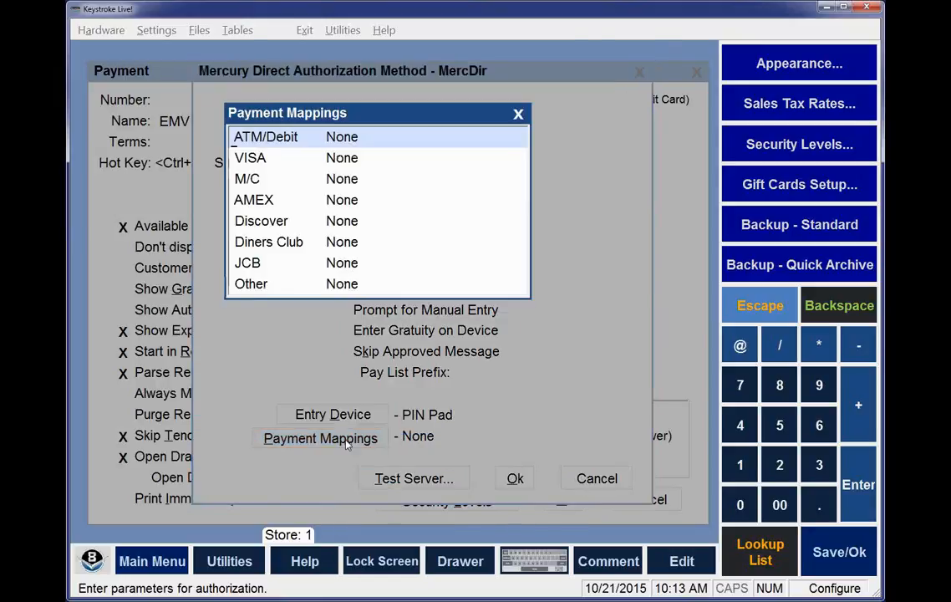
click(259, 165)
click(260, 165)
click(427, 199)
click(427, 201)
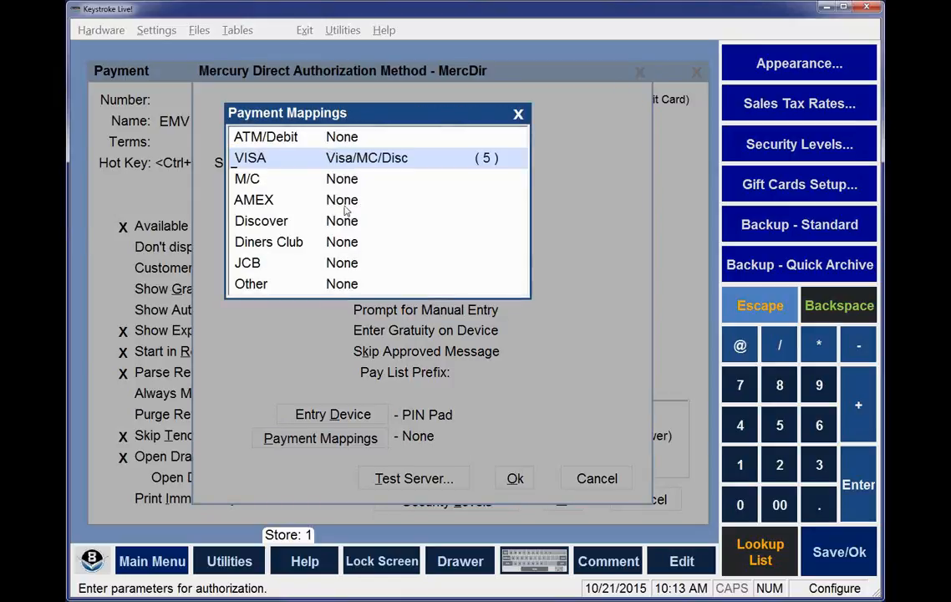
click(251, 179)
click(251, 179)
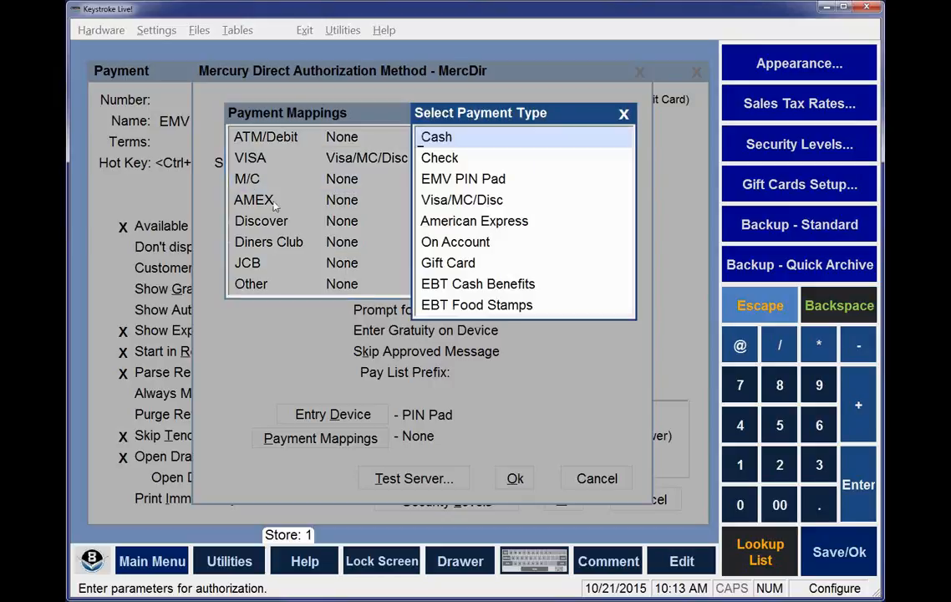
click(442, 200)
click(442, 200)
Map AMEX to American Express and Discover to Visa/MC/Disc, and close the payment mappings
click(280, 202)
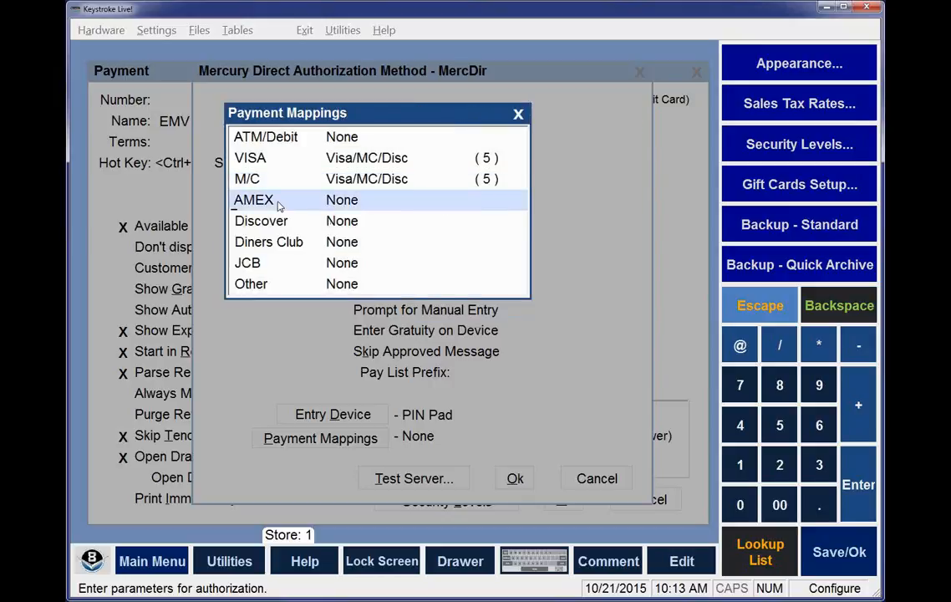
click(282, 203)
click(444, 222)
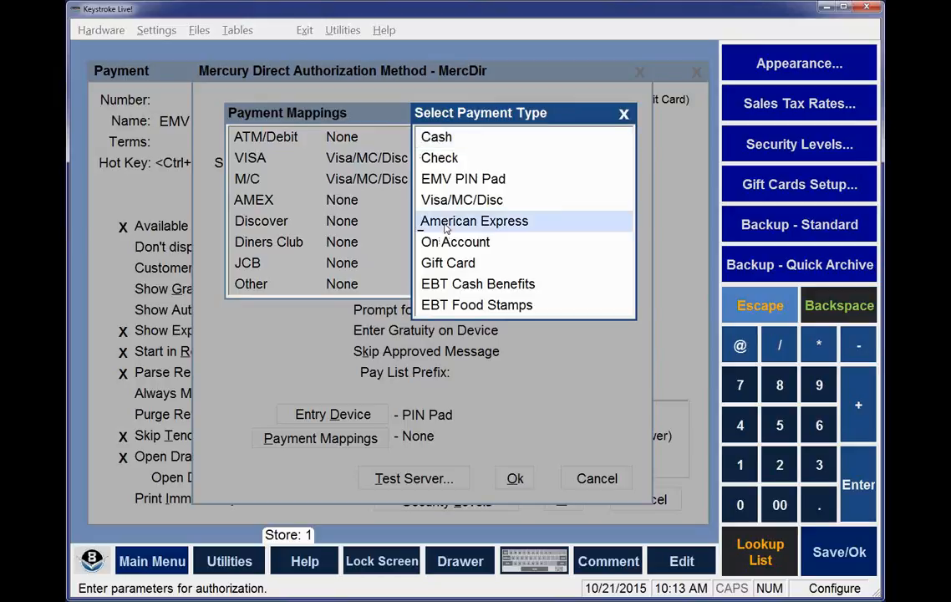
click(445, 226)
click(255, 202)
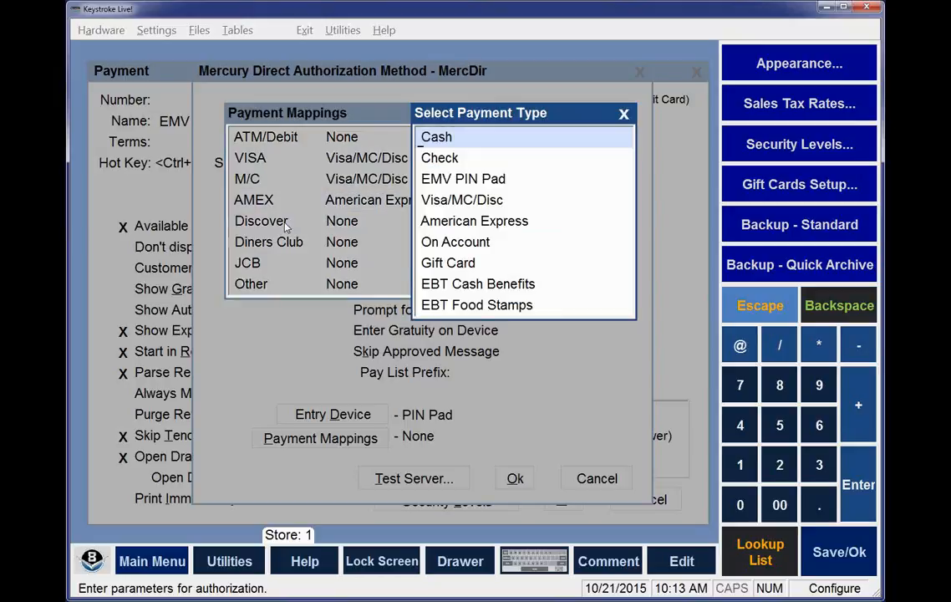
click(454, 203)
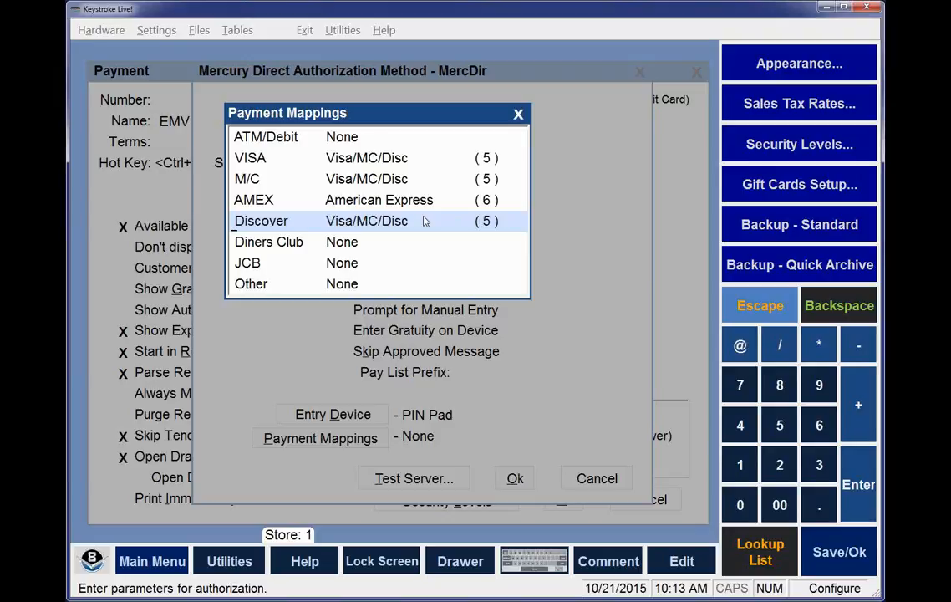
key(Escape)
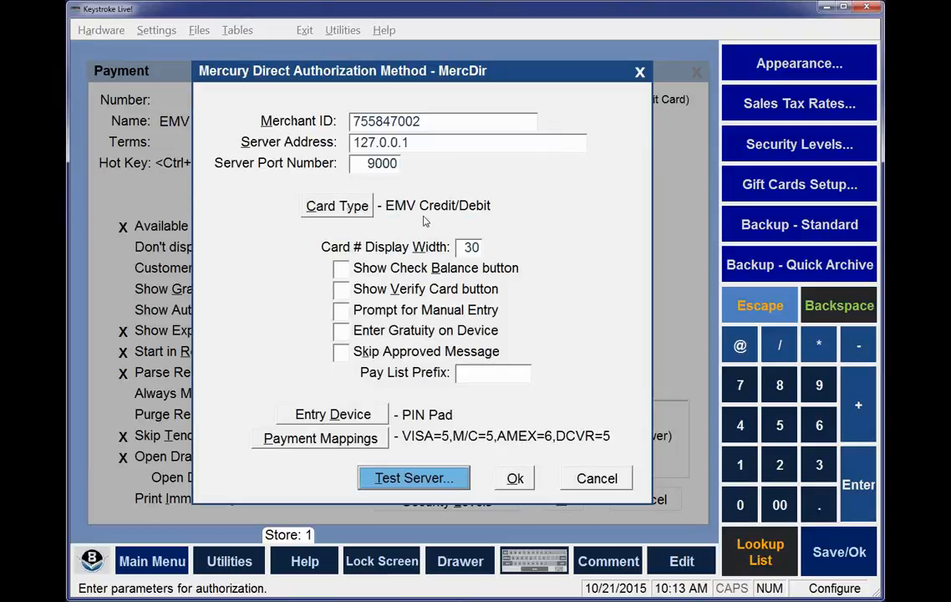
Test the communication with the Mercury Direct payment server twice from the MercDir authorization method
click(409, 481)
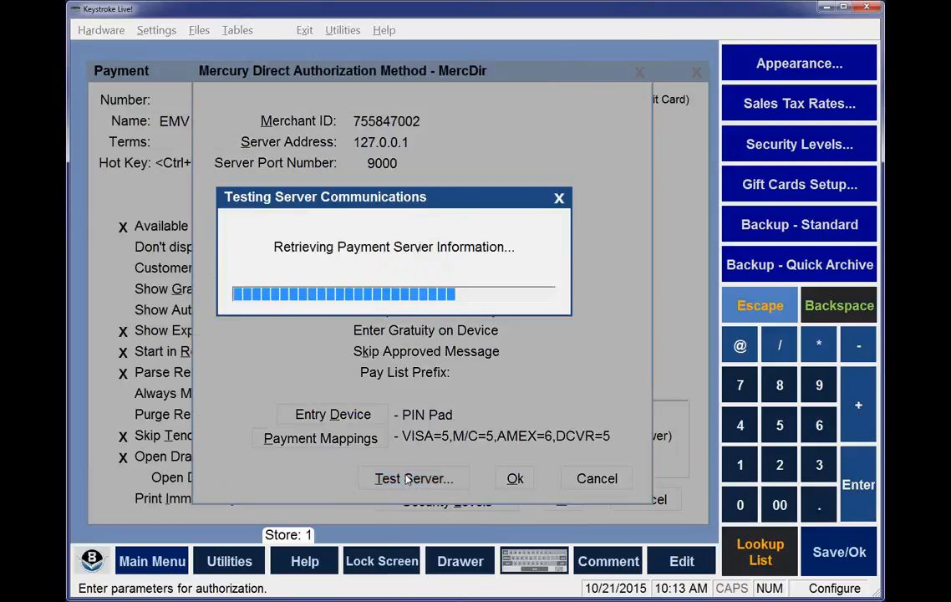
click(335, 307)
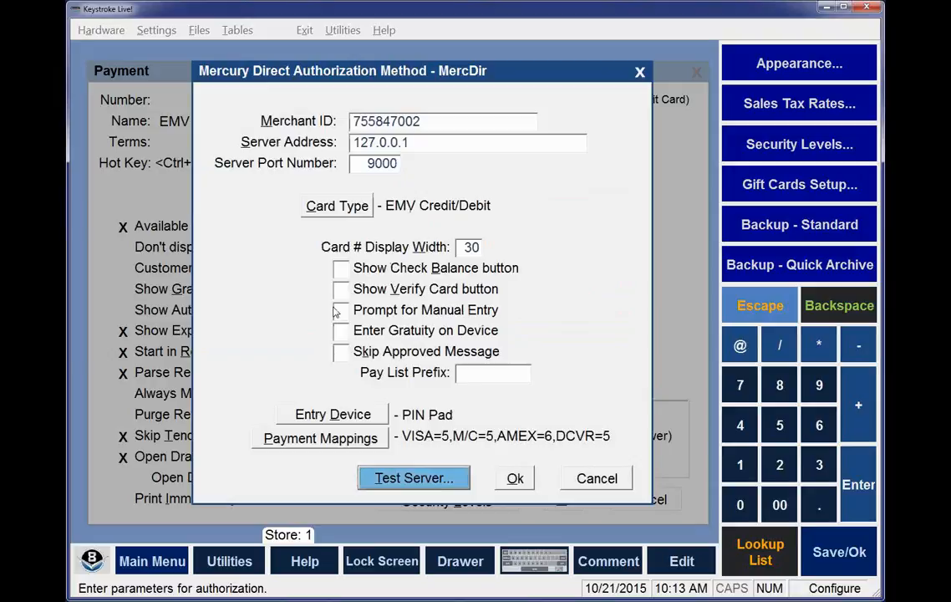
click(404, 480)
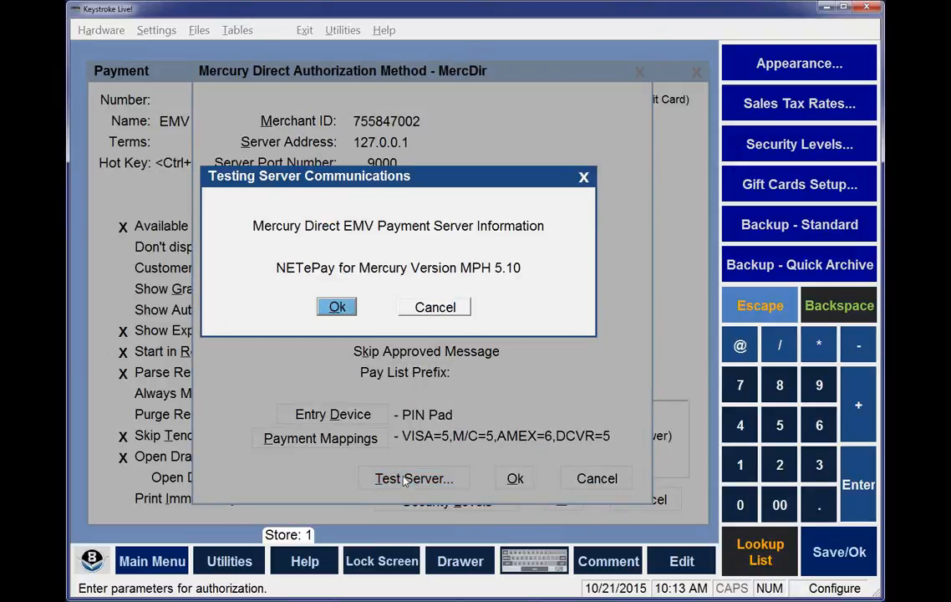
click(337, 307)
Save the MercDir authorization method and the EMV PIN Pad payment, and close the sales payment types
click(516, 483)
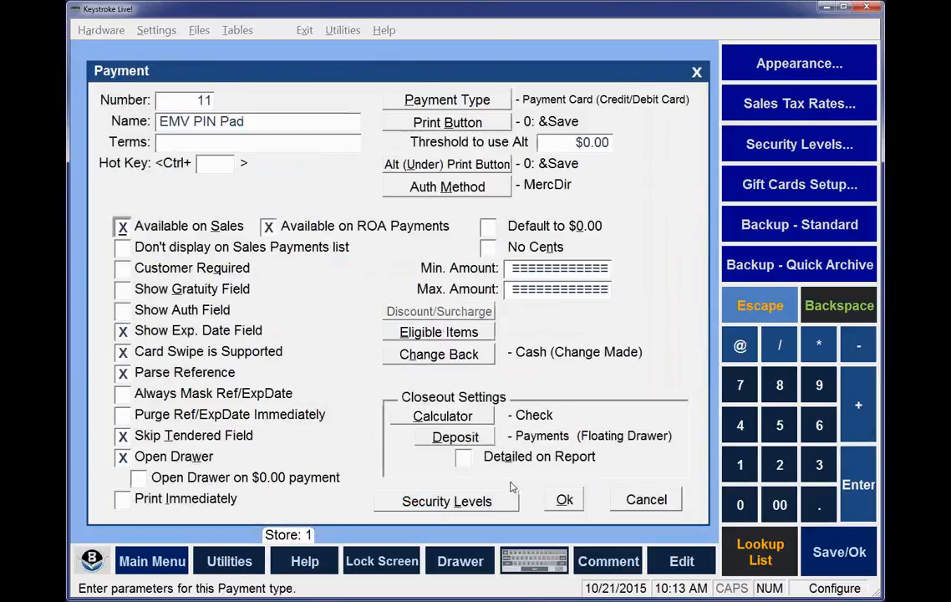
click(562, 501)
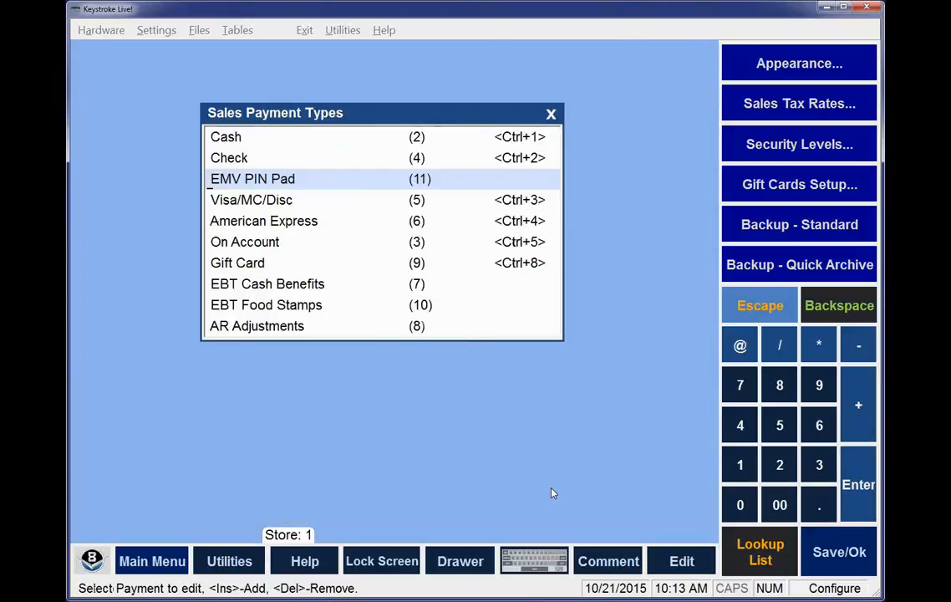
key(Escape)
Run the PIN pad test for the Verifone VX805 and download the EMV parameters to the device
mouse_move(311, 36)
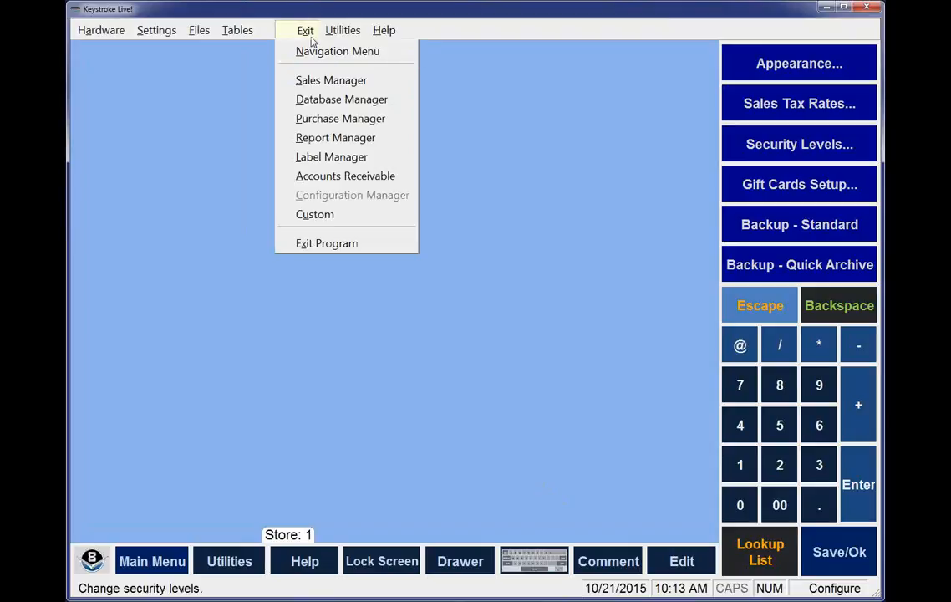
mouse_move(102, 34)
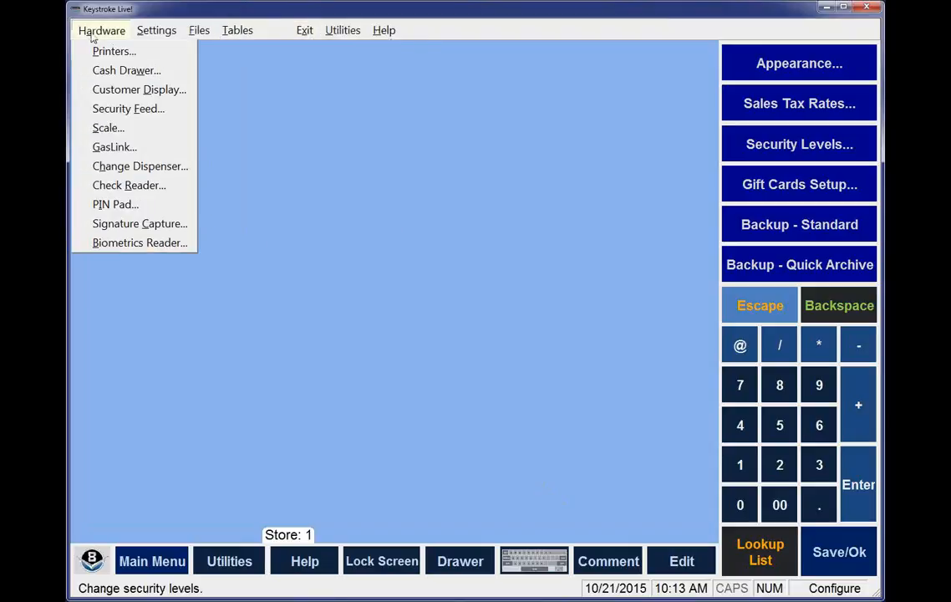
click(100, 204)
click(531, 274)
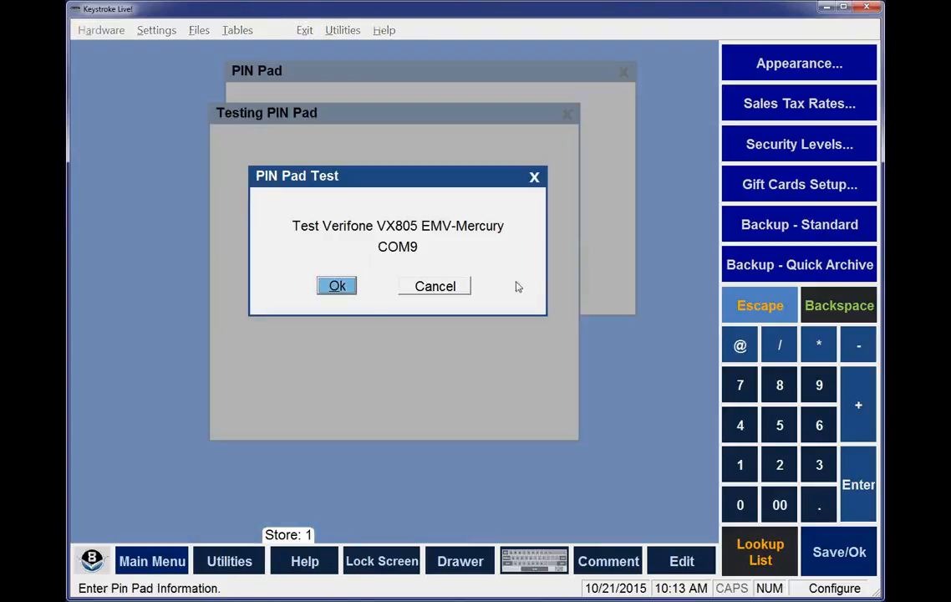
click(337, 286)
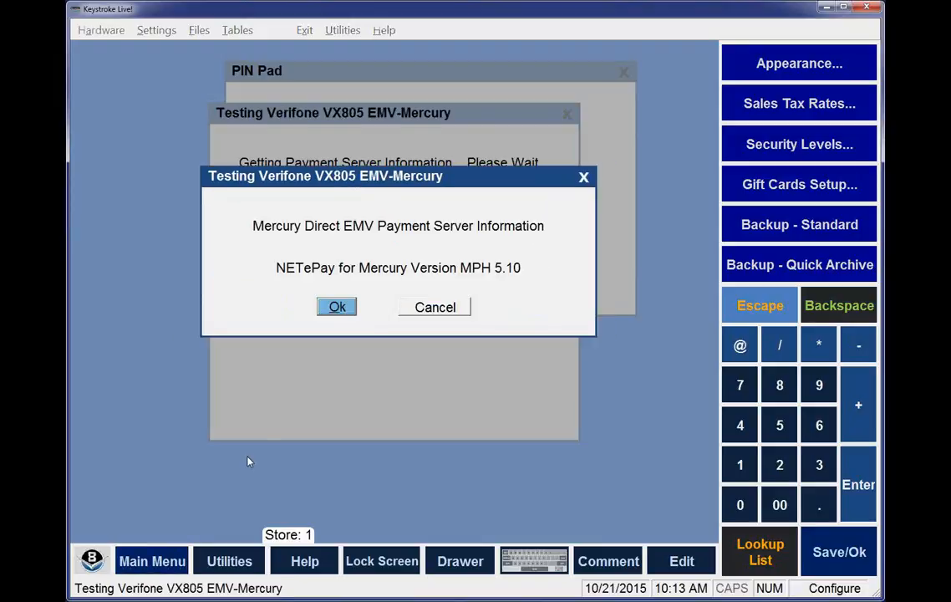
click(335, 307)
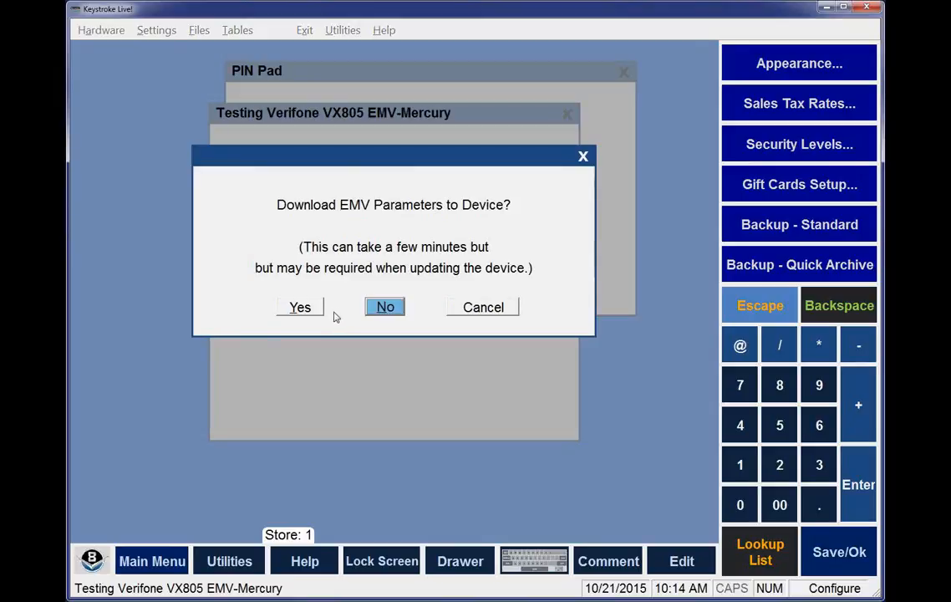
click(302, 307)
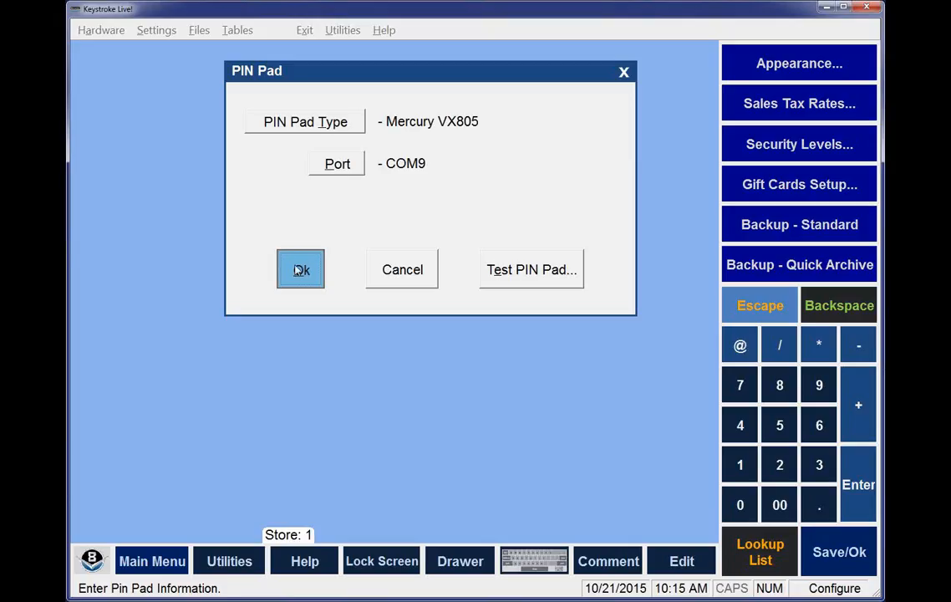
Accept the PIN pad settings and switch from configuration to the Sales Manager
click(299, 269)
mouse_move(305, 34)
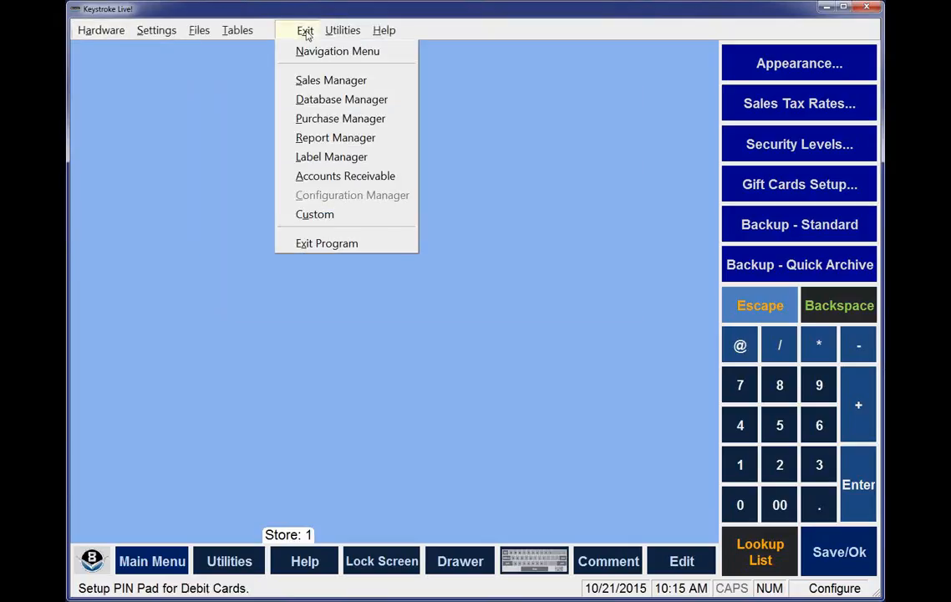
click(309, 84)
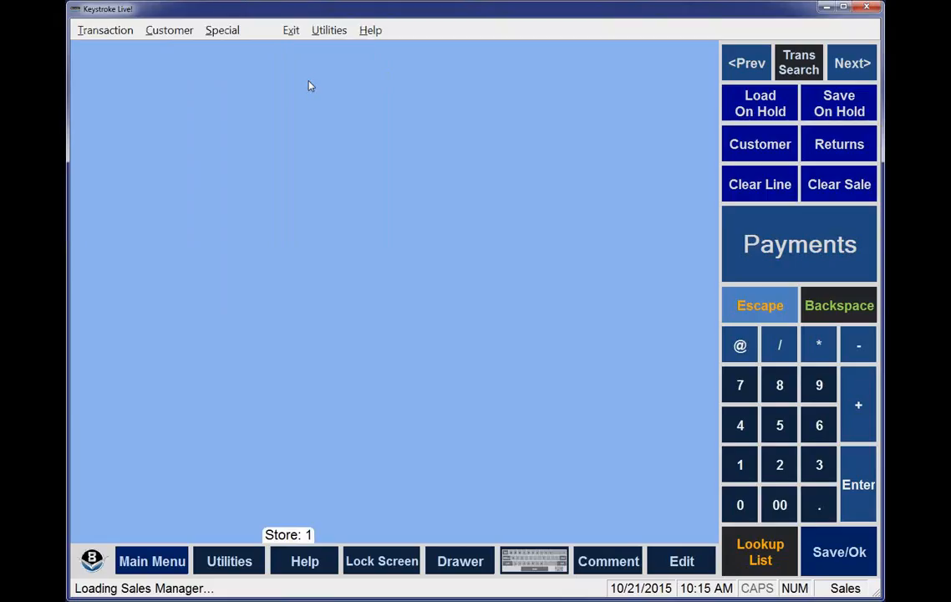
Start a sales invoice for the Cash customer and add one Golf Tees - 10 pk
key(Return)
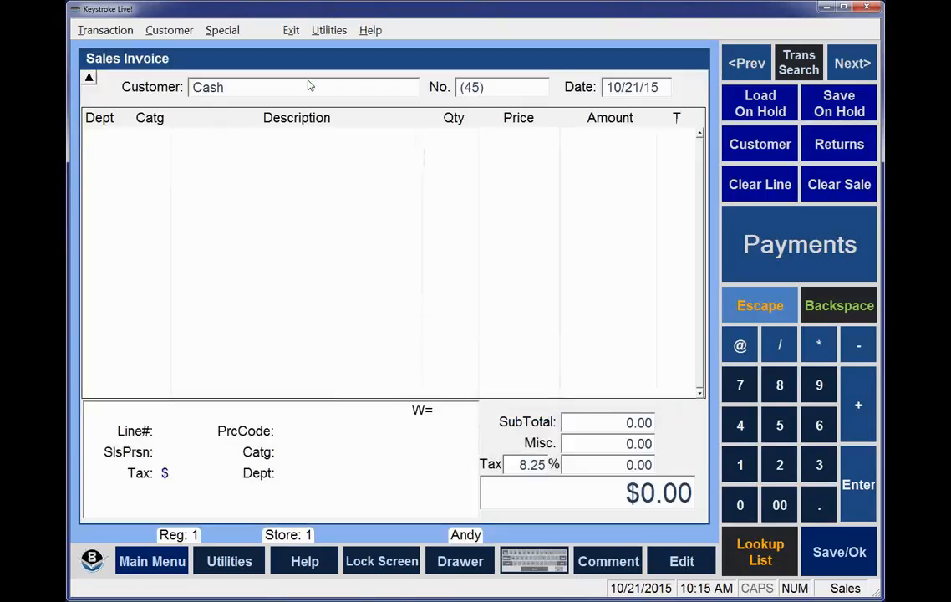
text(1)
key(Return)
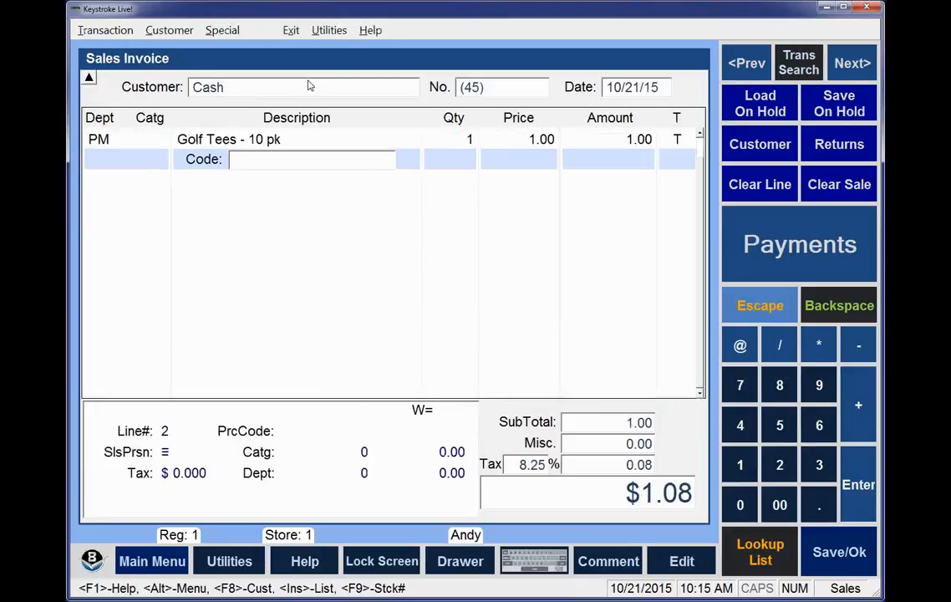
Complete the sale with the EMV PIN Pad payment type and accept the processor response
key(Return)
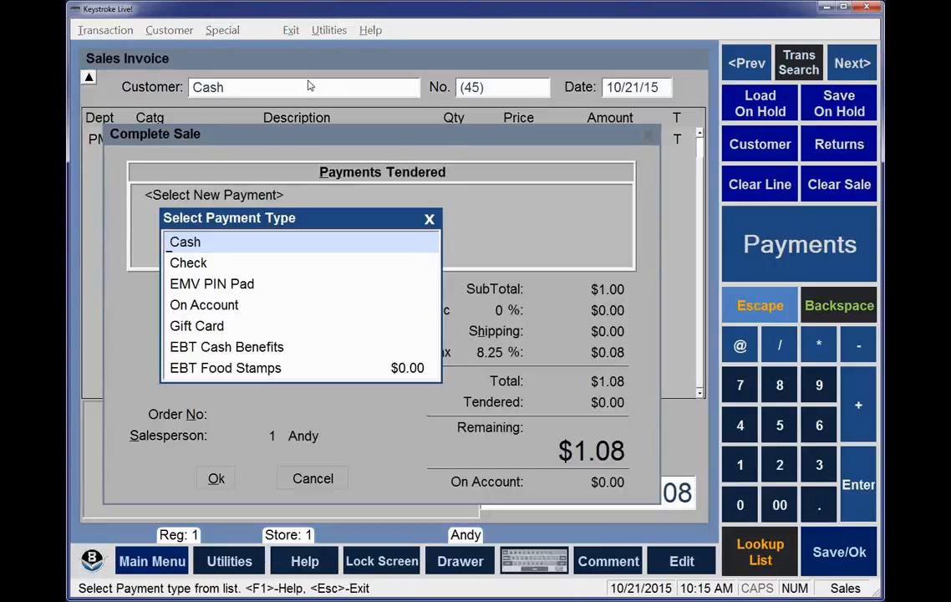
key(Down)
key(Down)
key(Return)
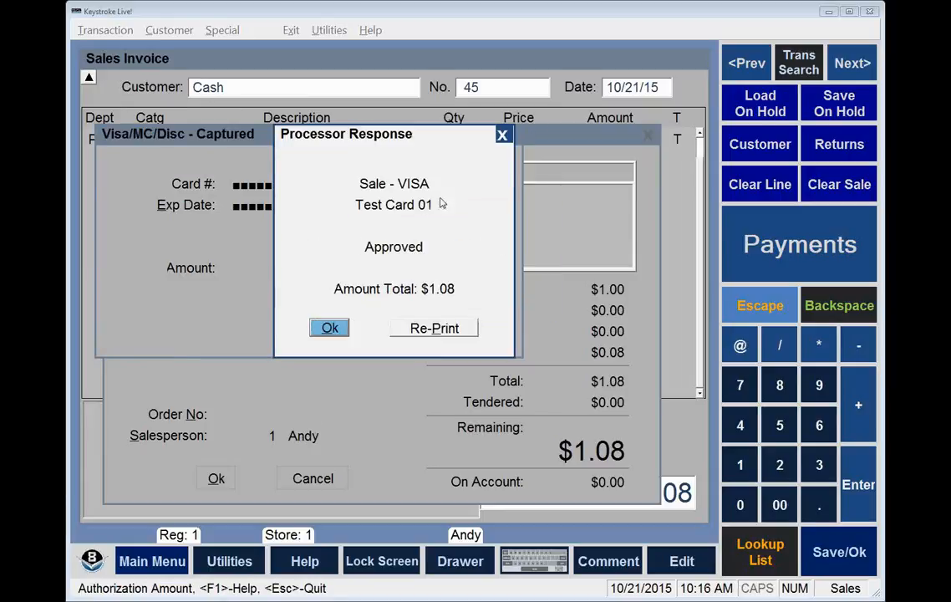
click(329, 328)
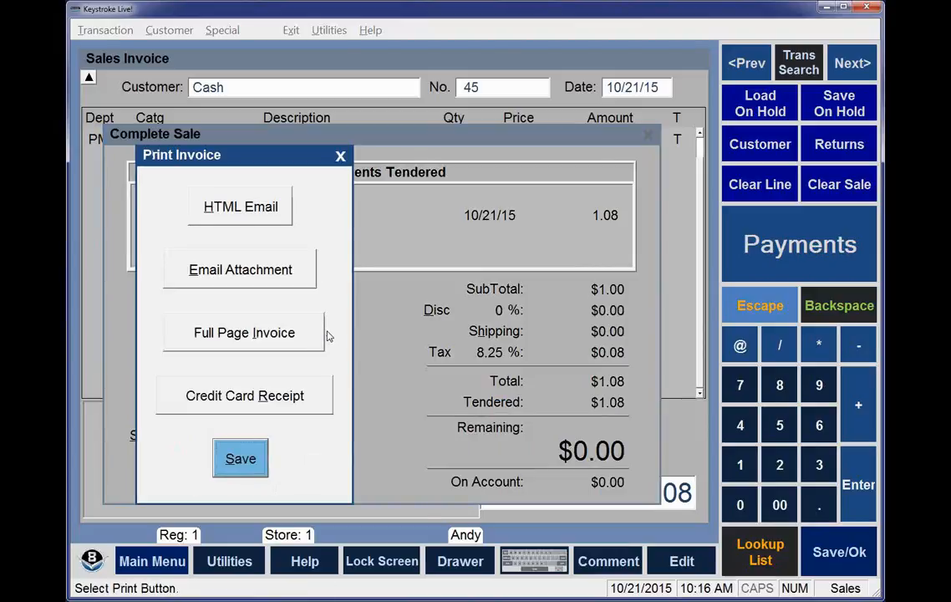
Review the details of the tendered Visa/MC/Disc payment and save the invoice without printing it
key(Escape)
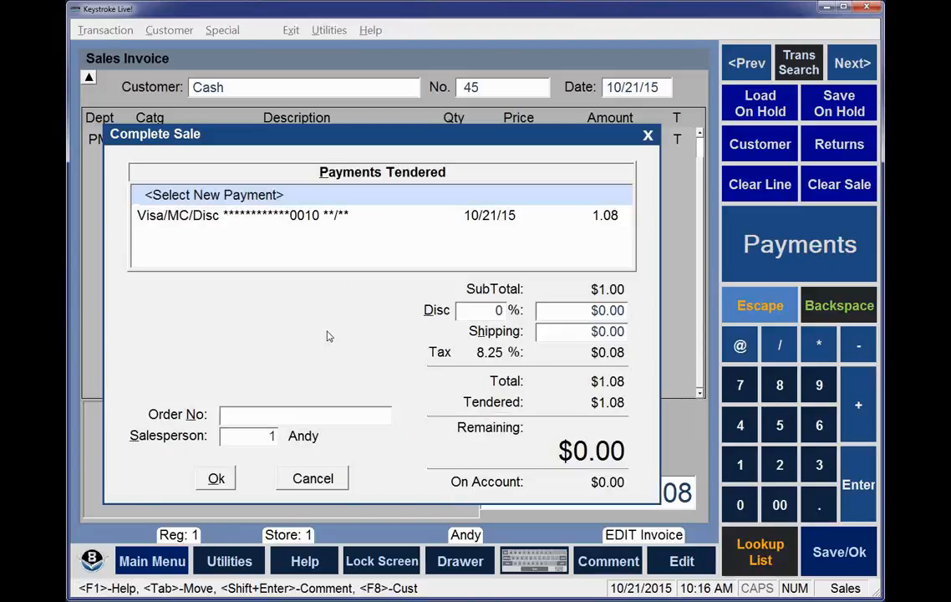
key(Down)
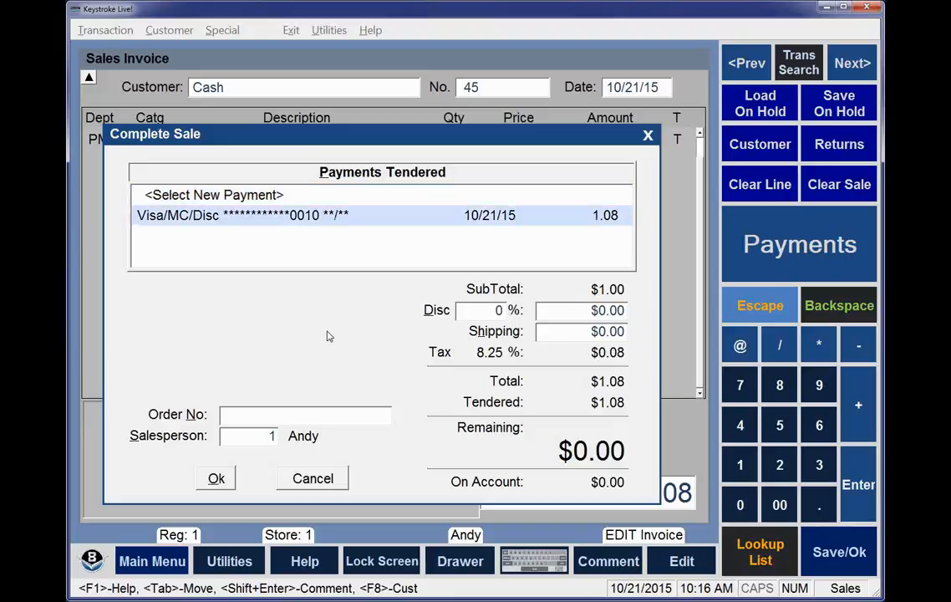
key(Return)
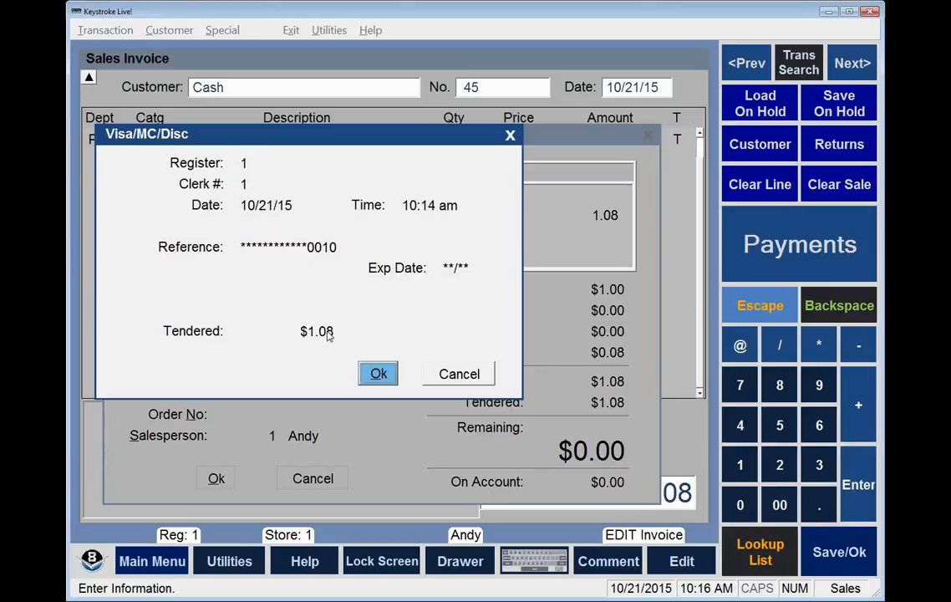
key(Return)
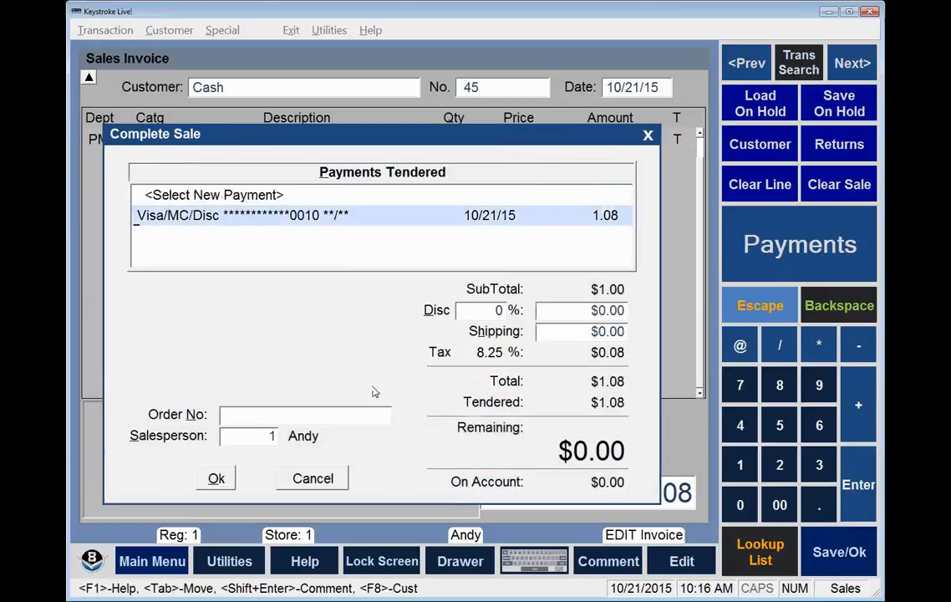
click(219, 478)
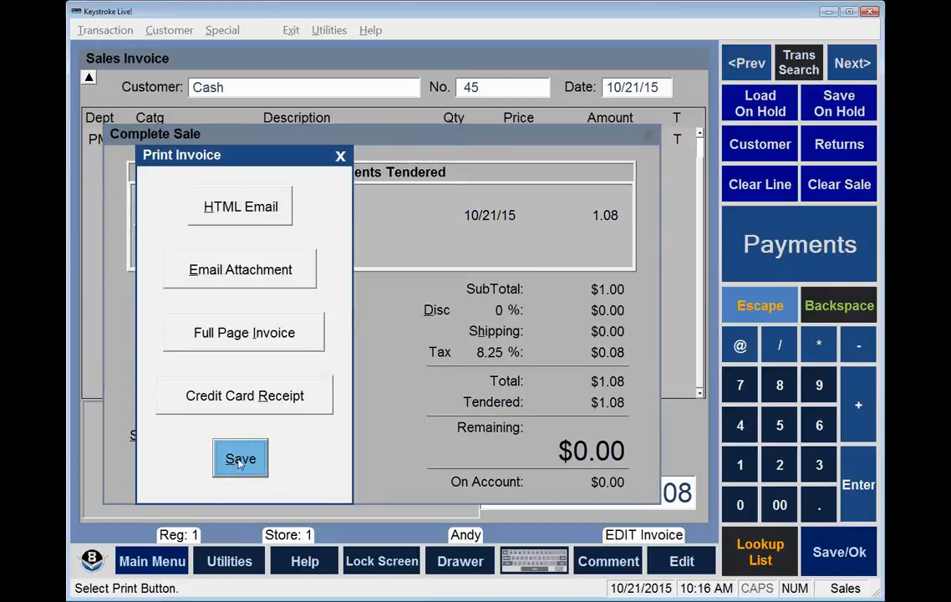
click(240, 459)
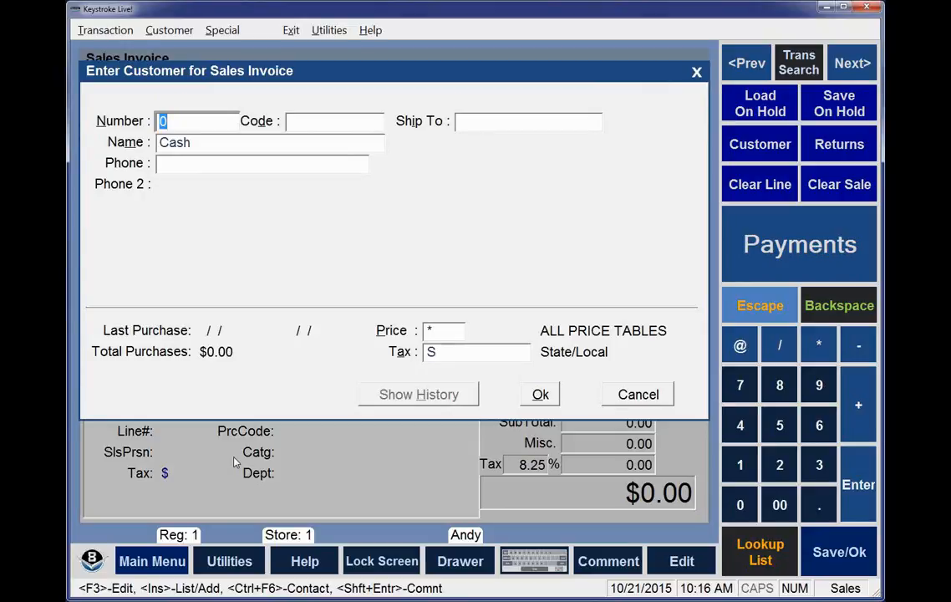
Start another Cash customer invoice and add Golf Tees - 10 pk, code 5, with quantity 2
key(Return)
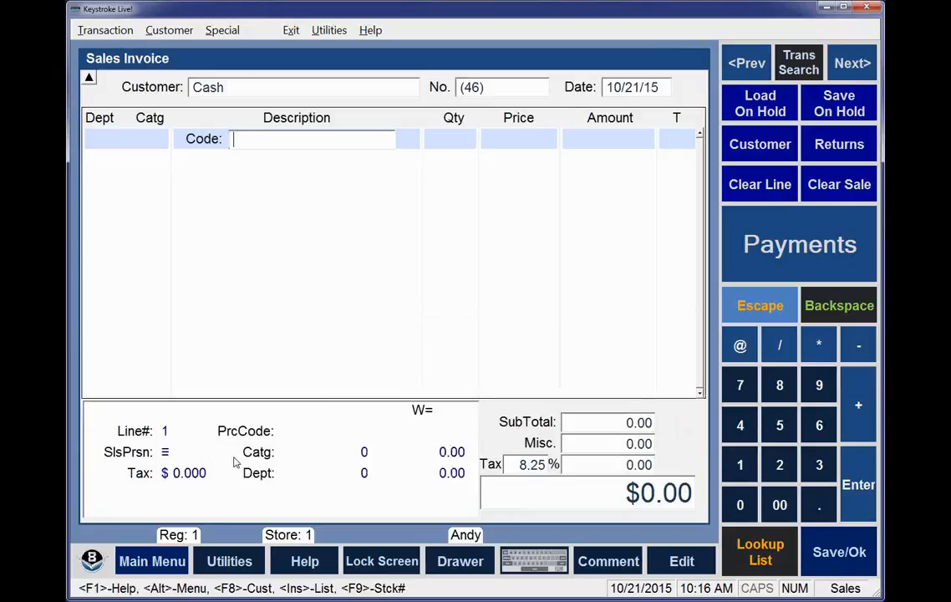
text(5)
key(Return)
text(2)
key(Return)
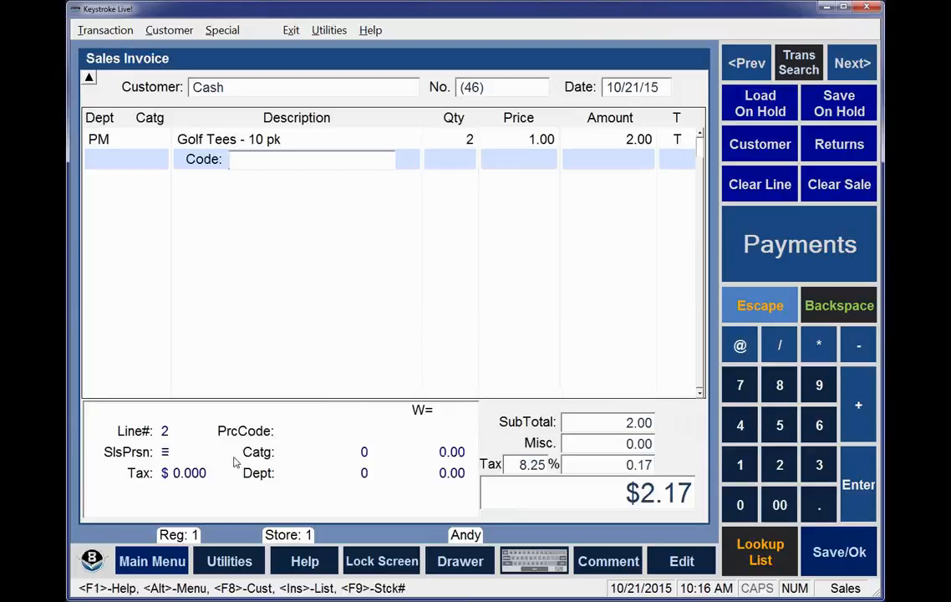
Pay the two-item invoice with EMV PIN Pad, accept the processor response and save the sale without printing
key(Return)
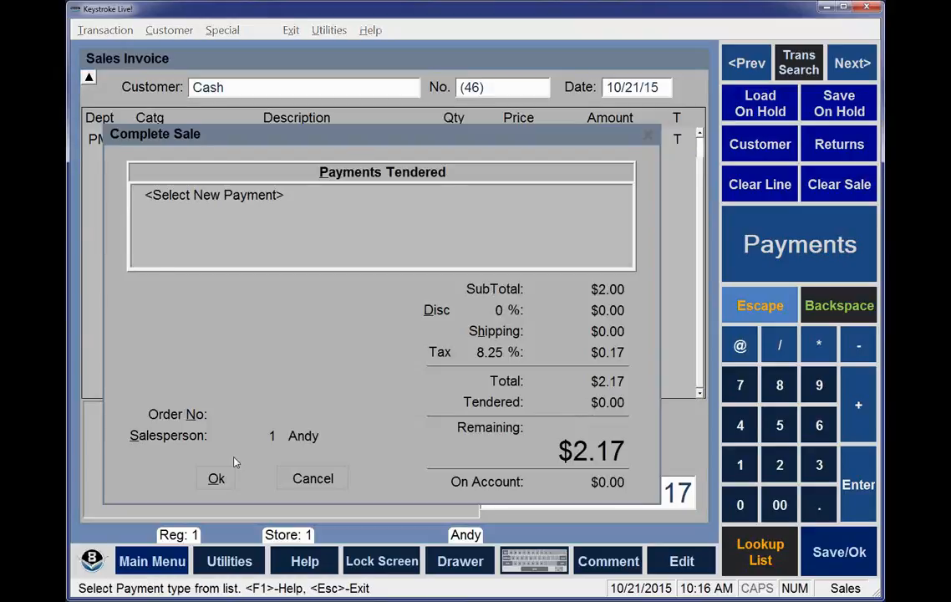
key(Down)
key(Down)
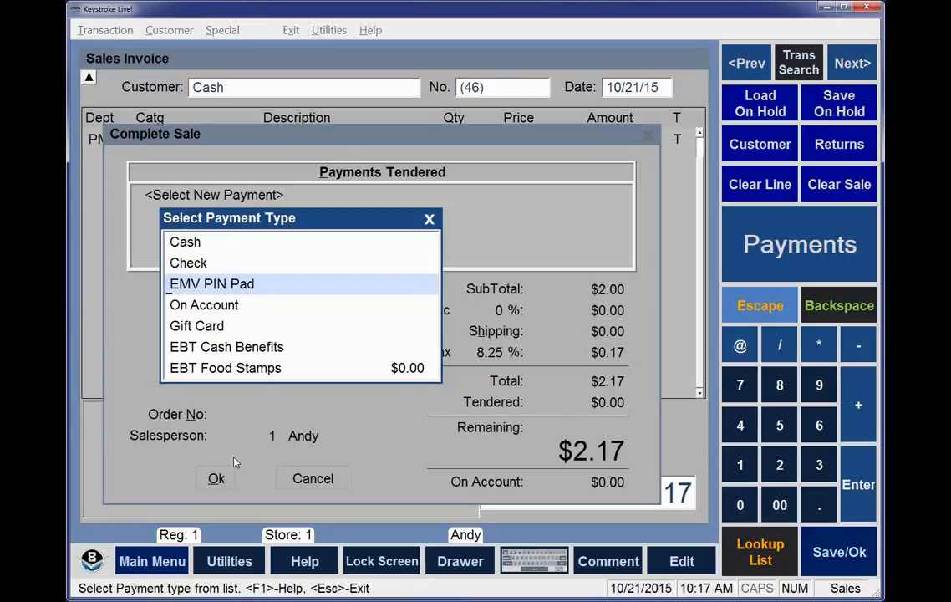
key(Return)
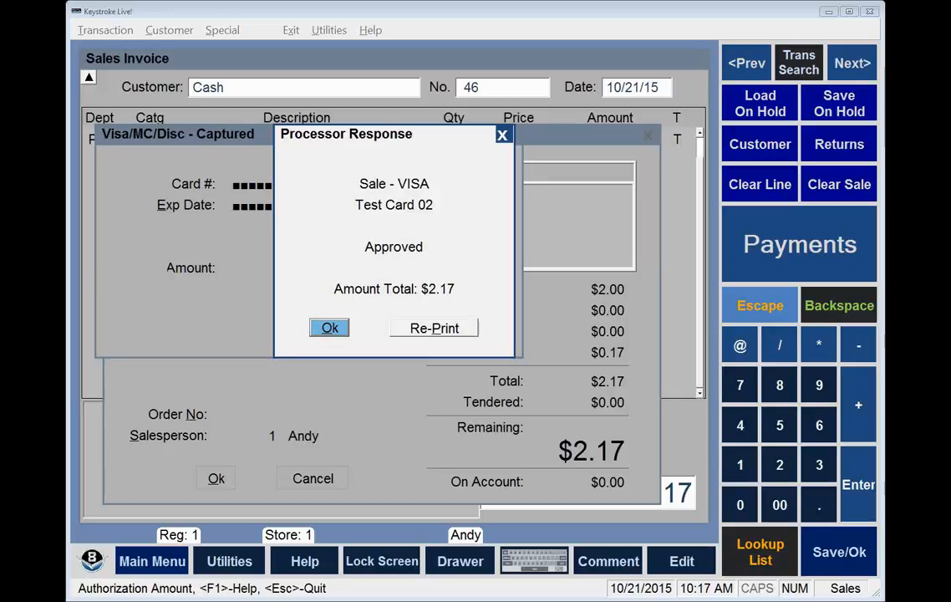
click(329, 328)
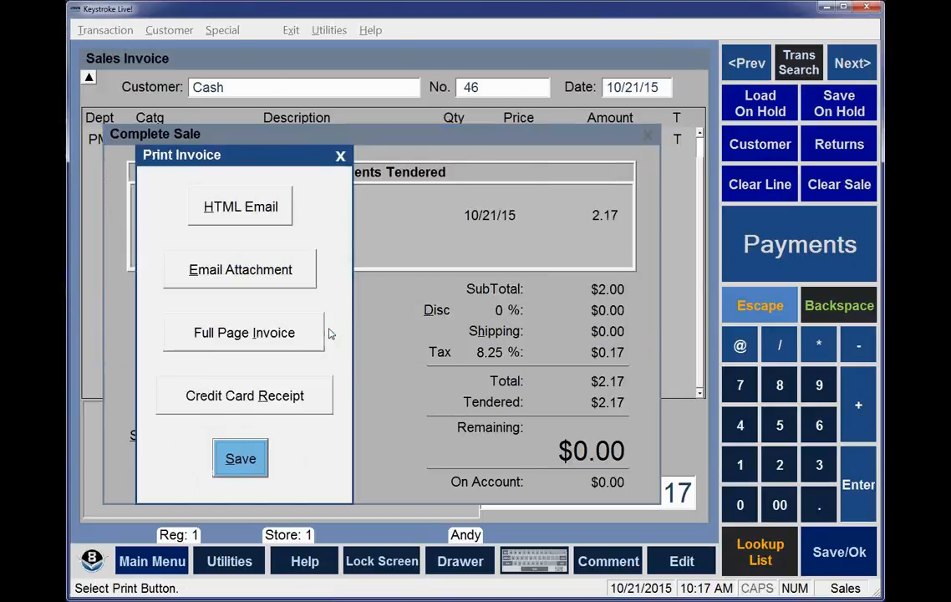
key(Return)
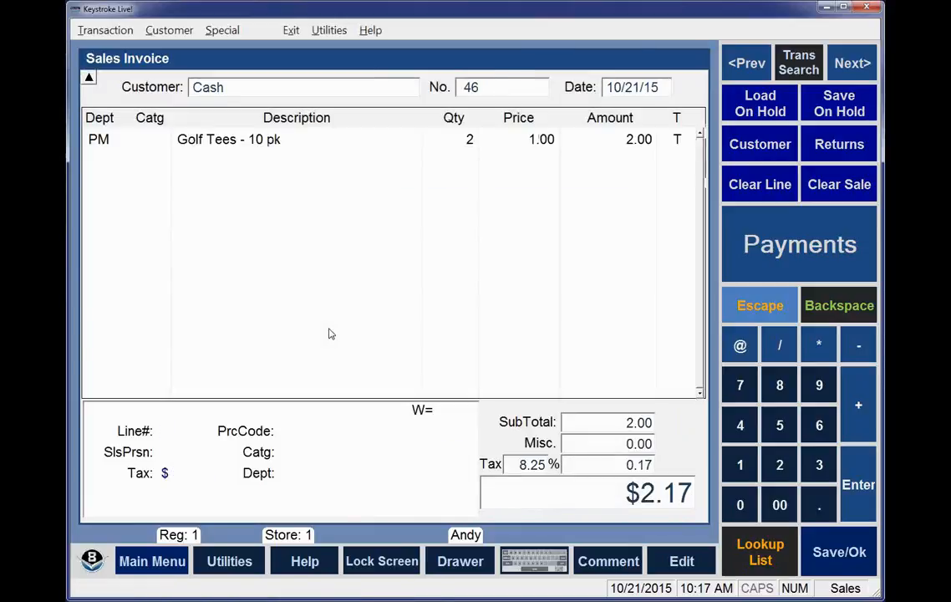
Start a new invoice for the Cash customer and add one Golf Tees - 10 pk with code 5
key(Return)
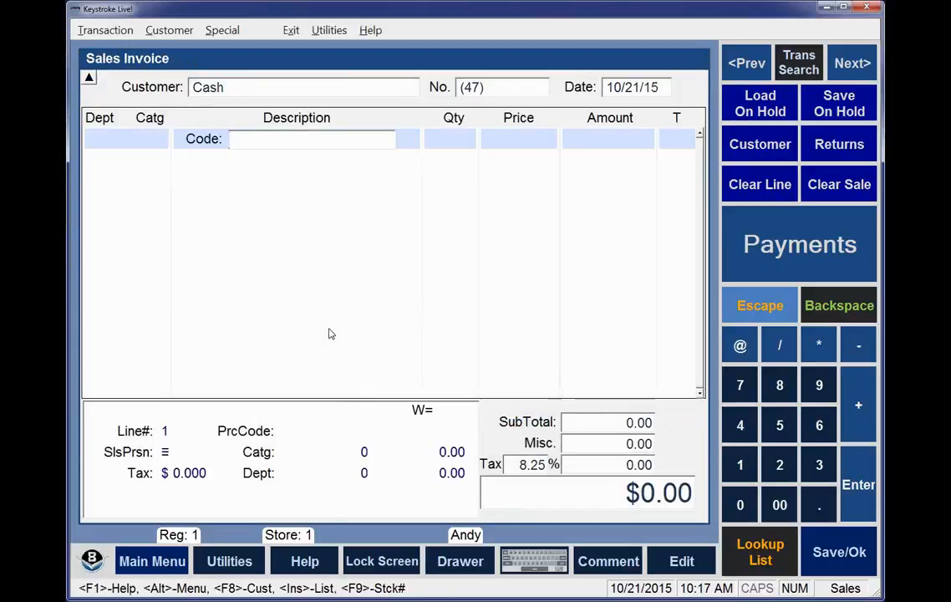
text(5)
key(Return)
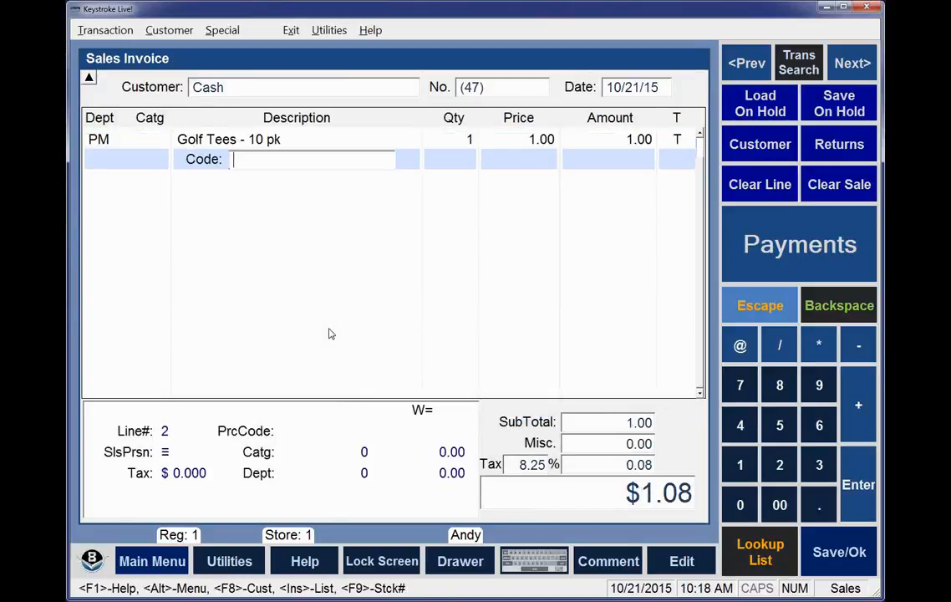
Pay this invoice through EMV PIN Pad with an American Express card and accept the processor response
key(Return)
key(Down)
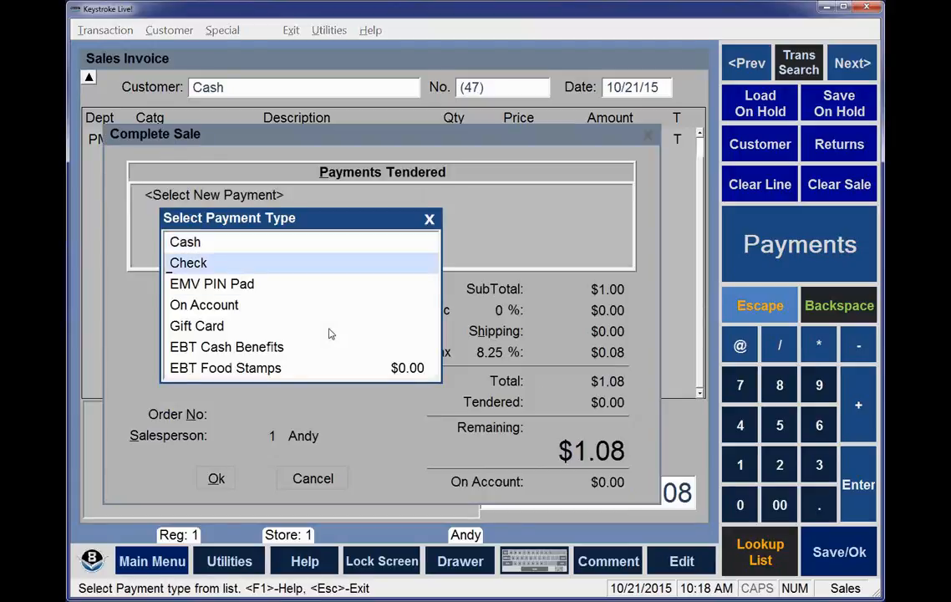
key(Down)
key(Return)
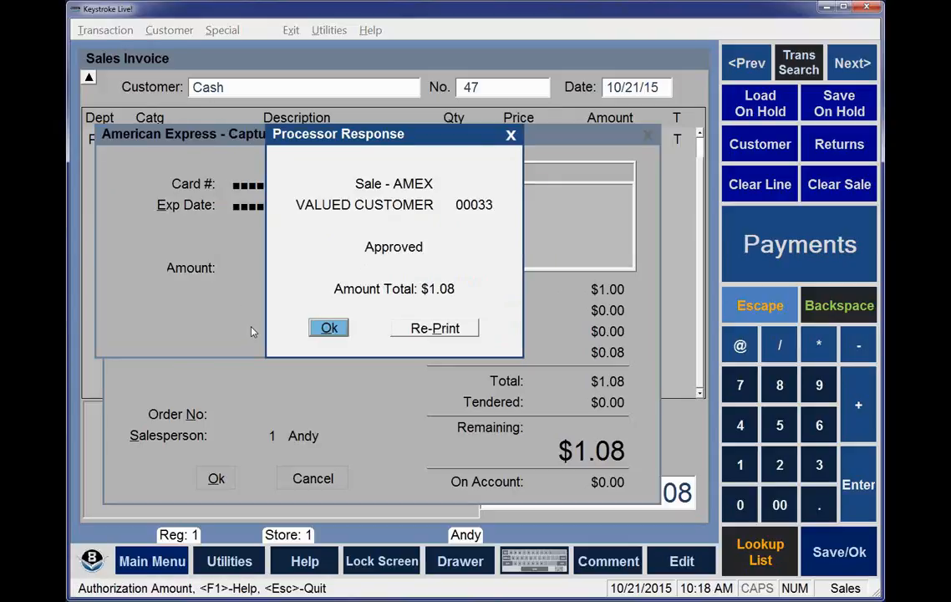
click(327, 329)
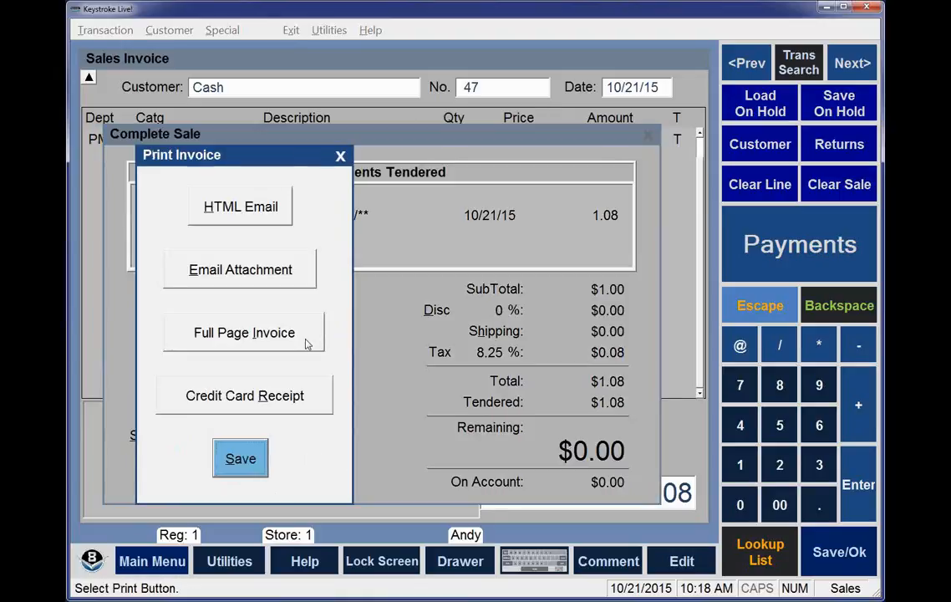
Return to the tendered payments, select the American Express entry and save the invoice without printing it
click(295, 342)
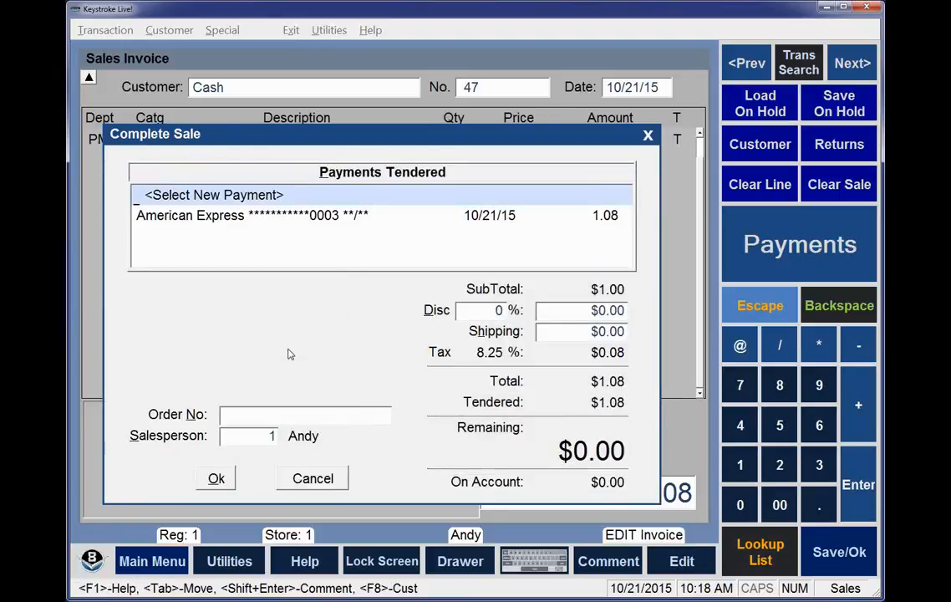
key(Down)
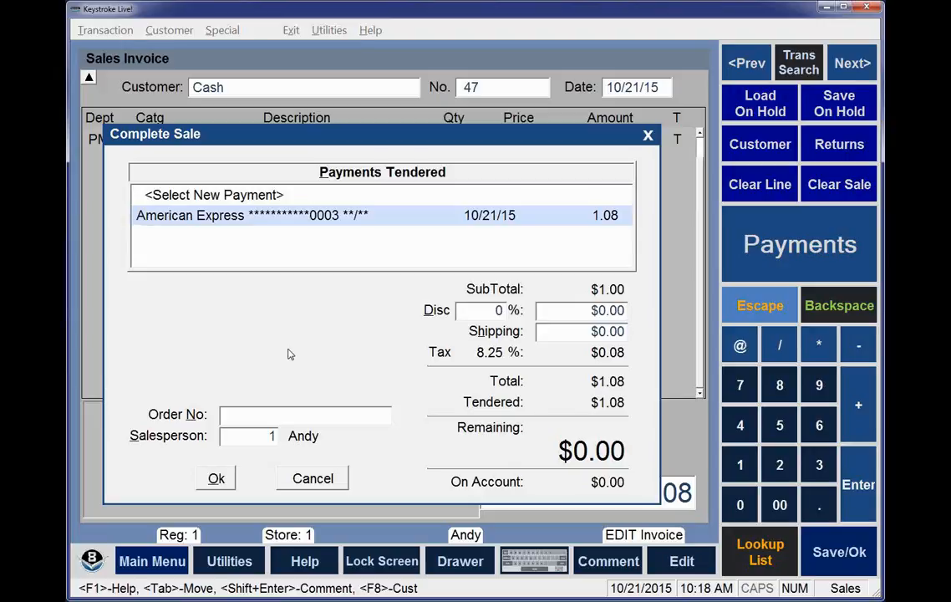
click(216, 479)
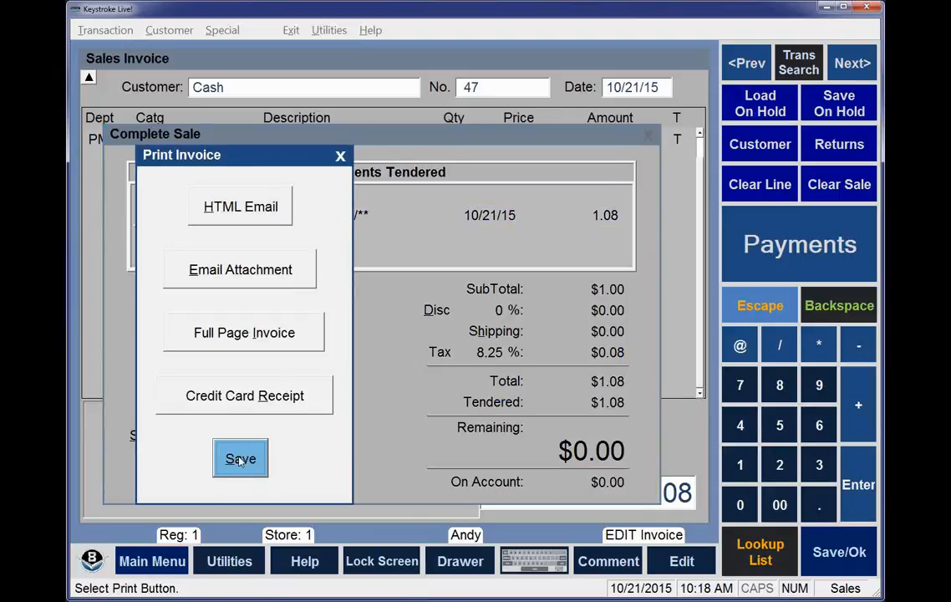
click(240, 459)
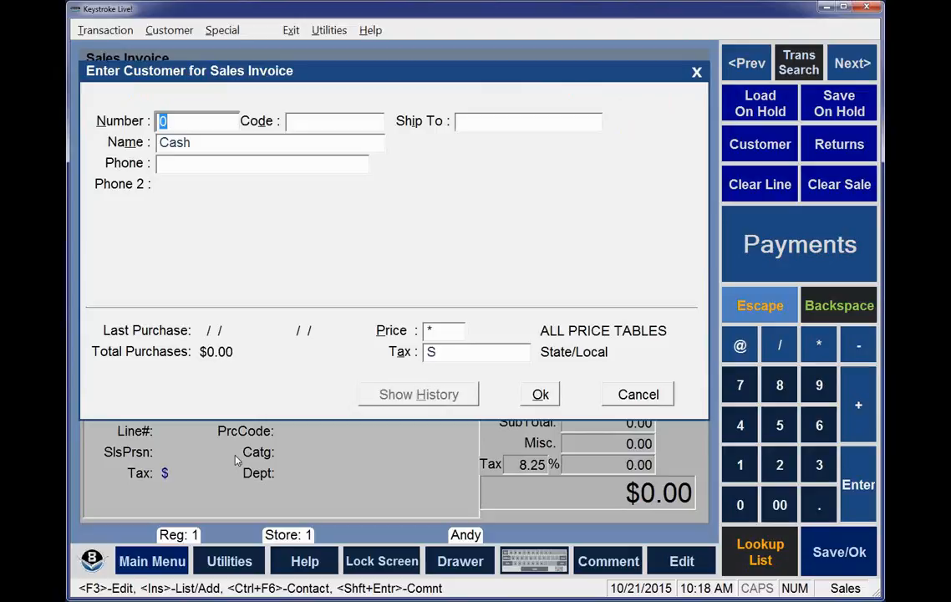
Begin one more Cash customer invoice with one Golf Tees - 10 pk, code 5
key(Return)
text(5)
key(Return)
Pay the invoice with EMV PIN Pad using a Visa card, accept the processor response and save the sale
key(Return)
key(Down)
key(Down)
key(Return)
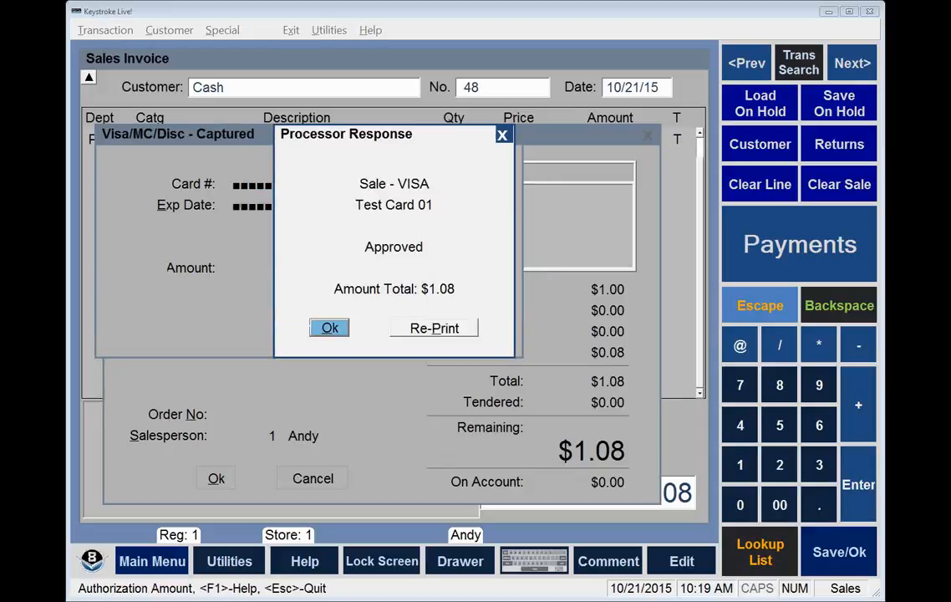
click(329, 328)
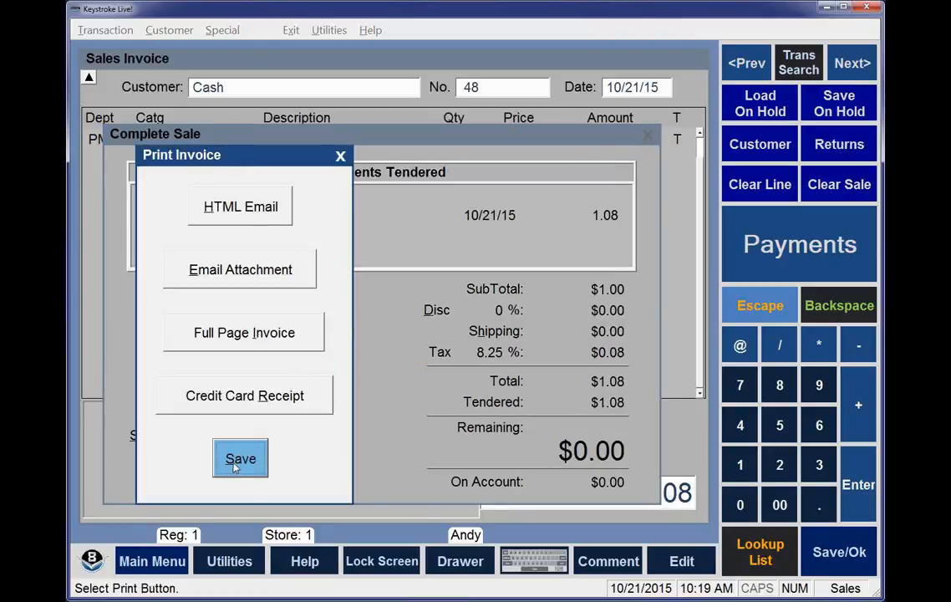
click(236, 461)
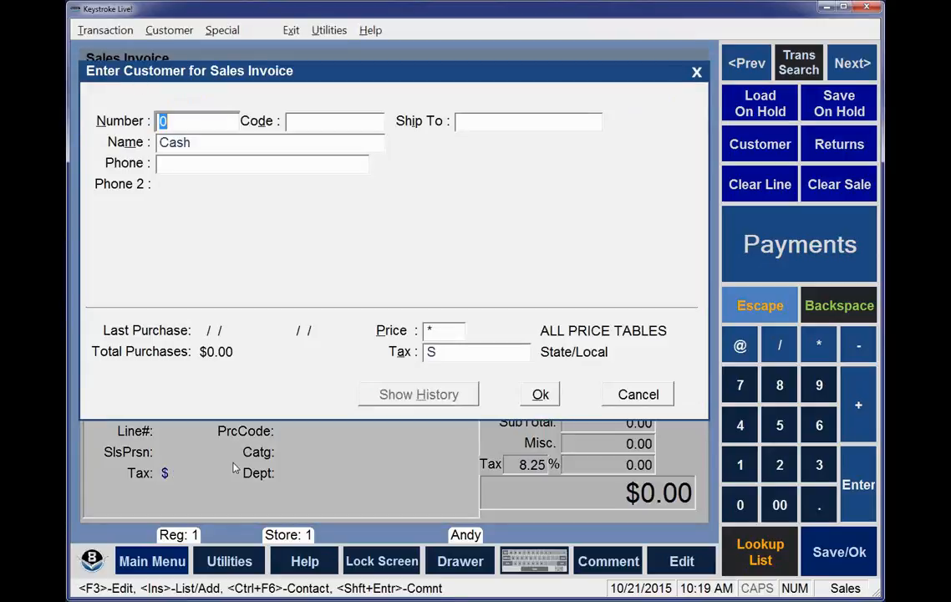